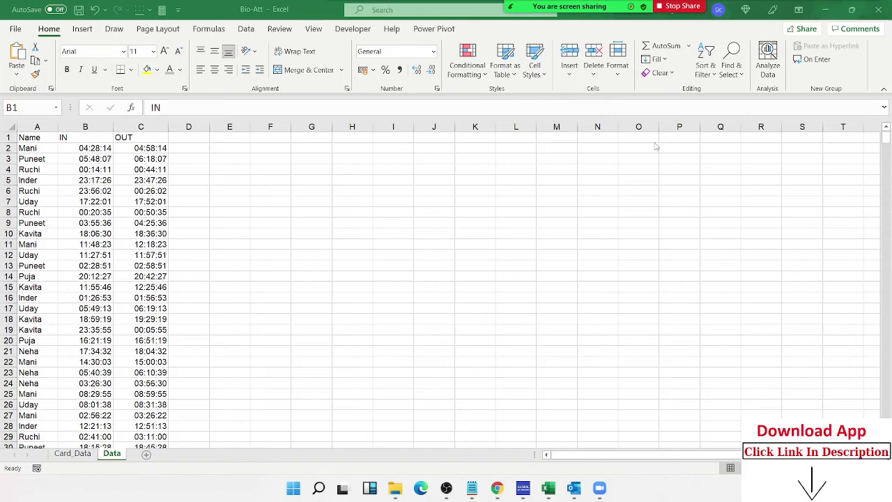
- Switch to the Card Data sheet and select the Name column and the first Sdate timestamps
click(87, 455)
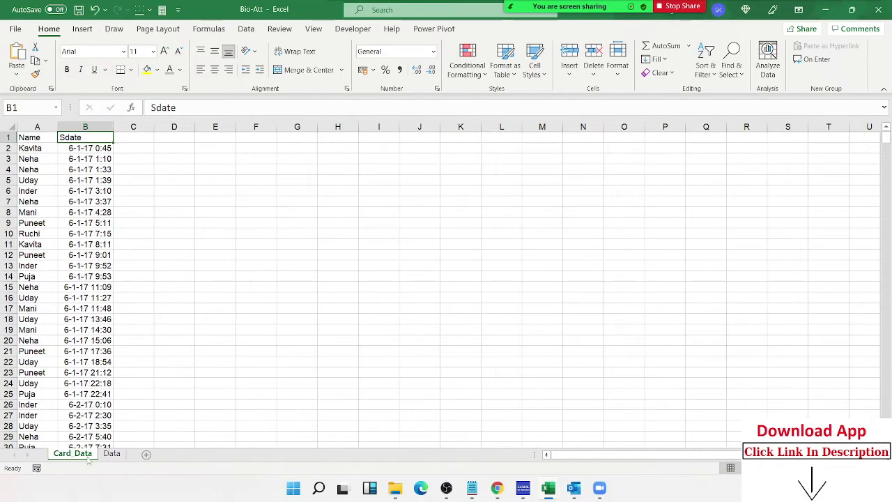
click(218, 237)
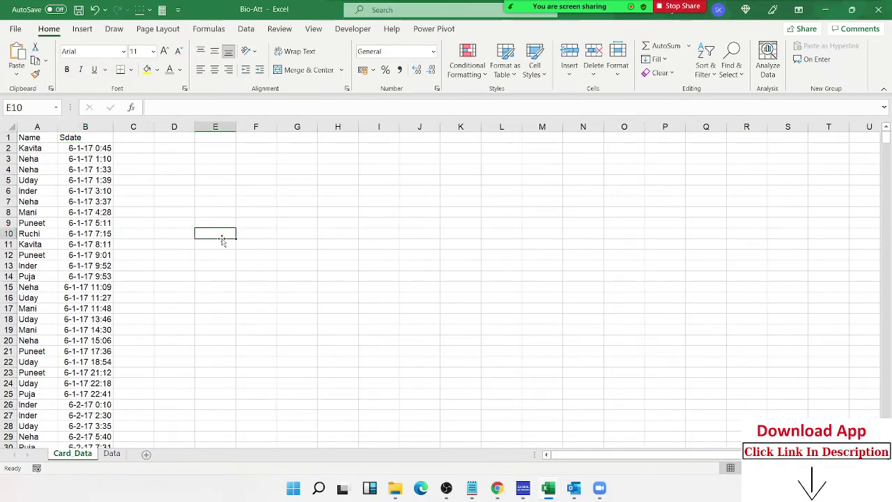
click(37, 126)
drag(85, 148, 95, 318)
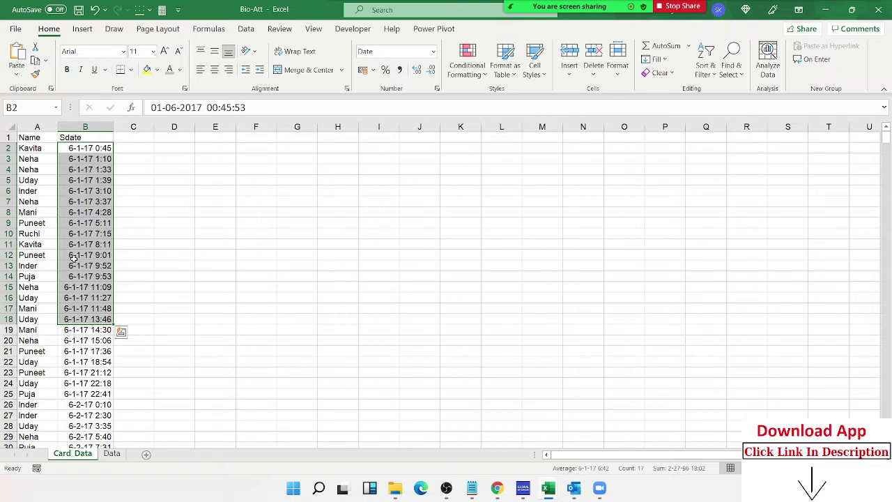
key(Up)
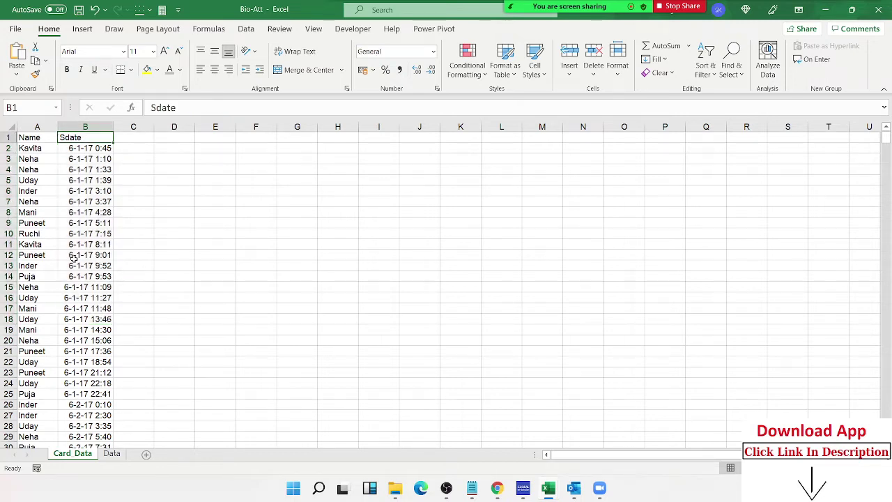
key(Left)
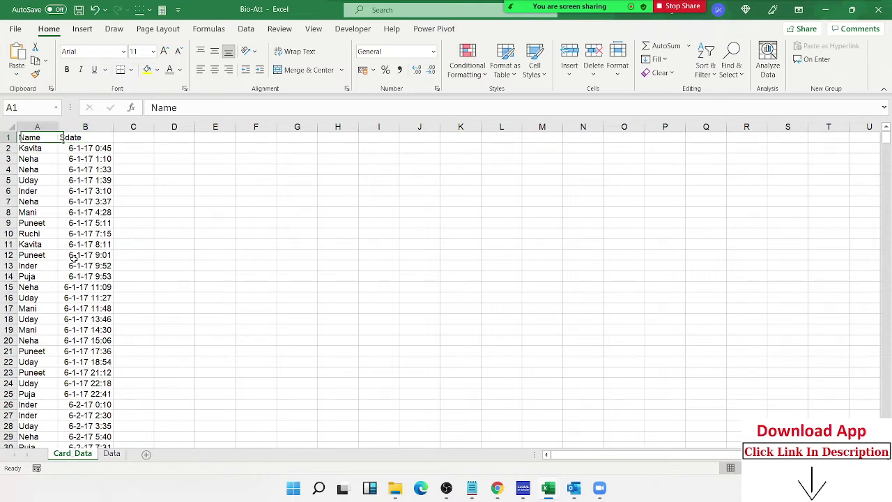
key(Right)
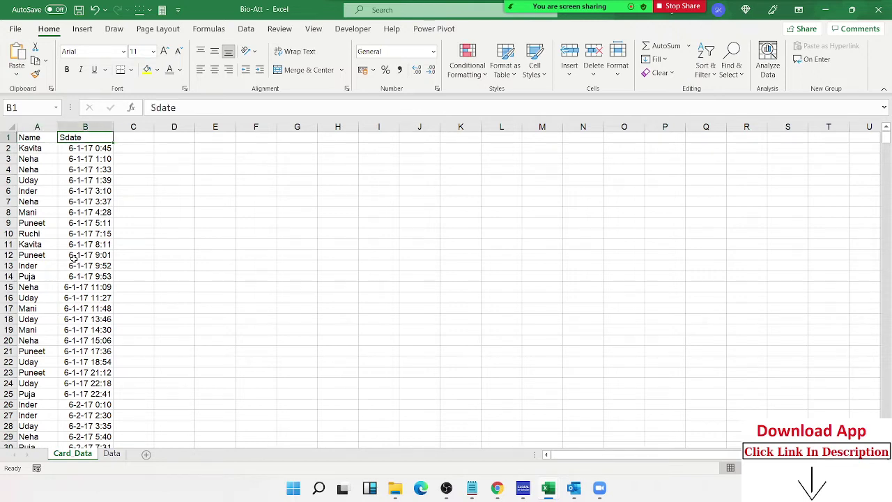
key(Down)
key(Down)
key(Down)
key(Down)
key(Down)
key(Down)
key(Down)
key(Down)
key(Down)
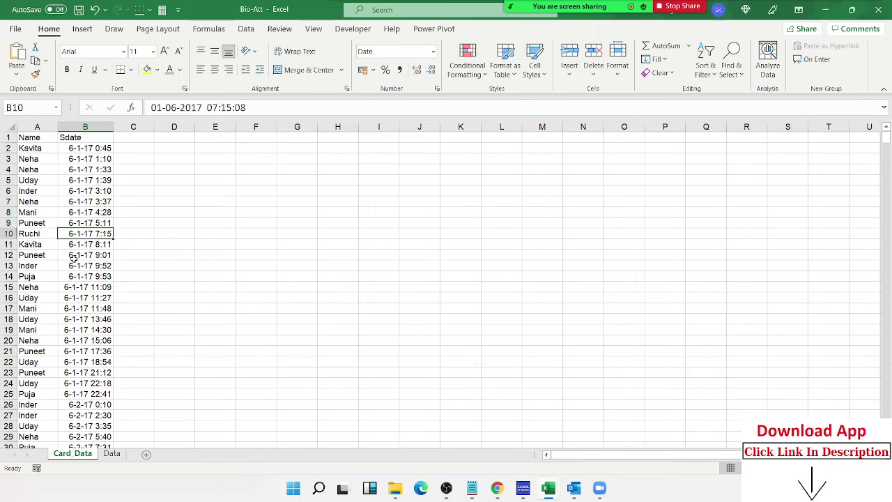
key(Down)
key(Down)
key(Down)
key(Down)
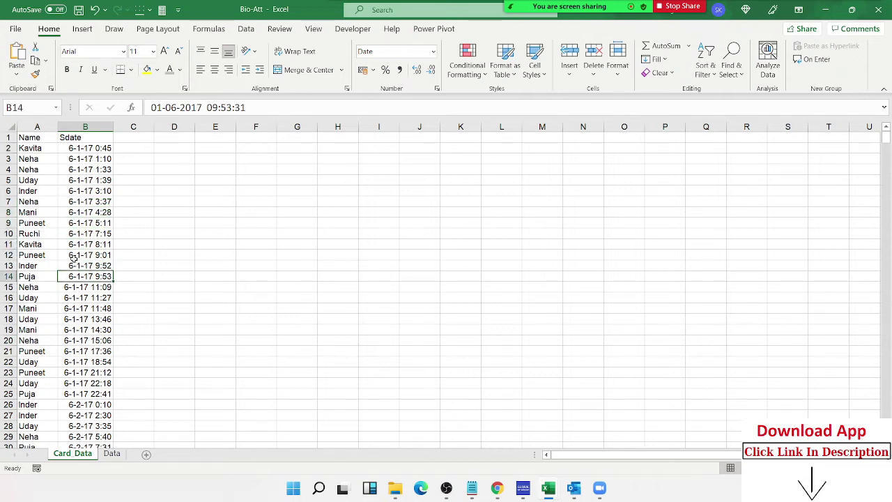
key(Down)
key(Down)
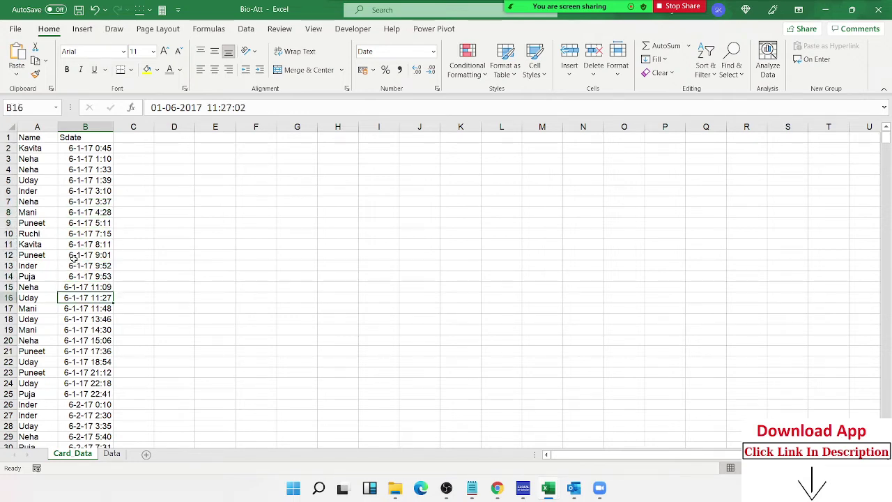
key(Up)
key(Up)
key(Up)
key(Up)
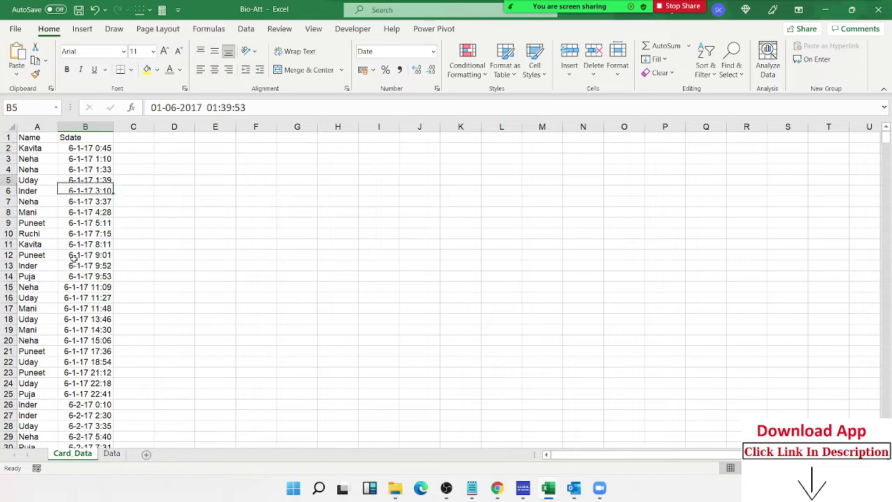
key(Up)
key(Up)
key(Up)
key(Left)
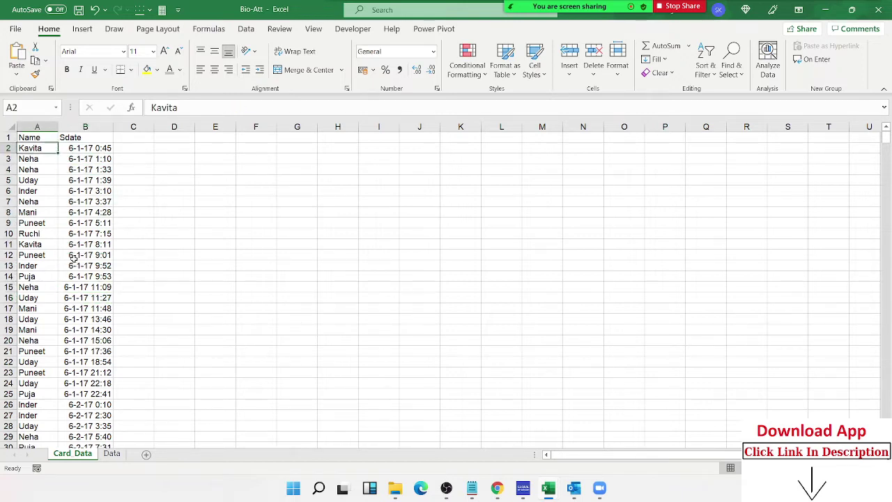
key(Right)
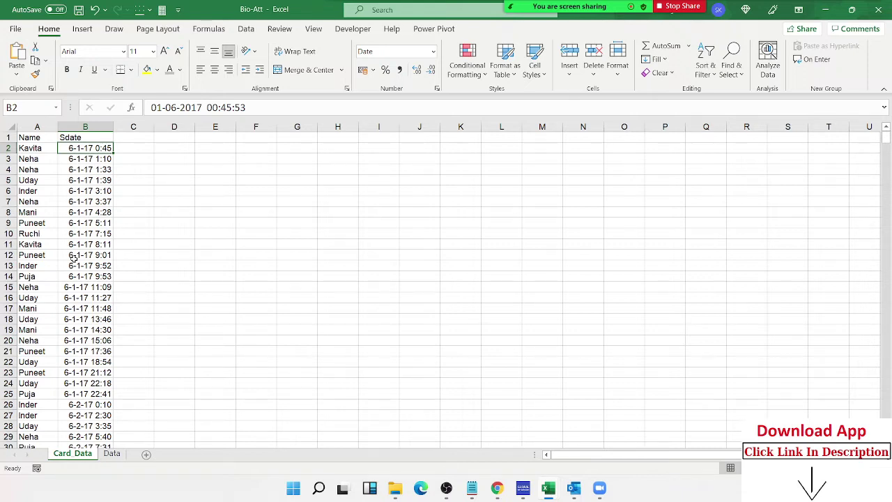
key(Down)
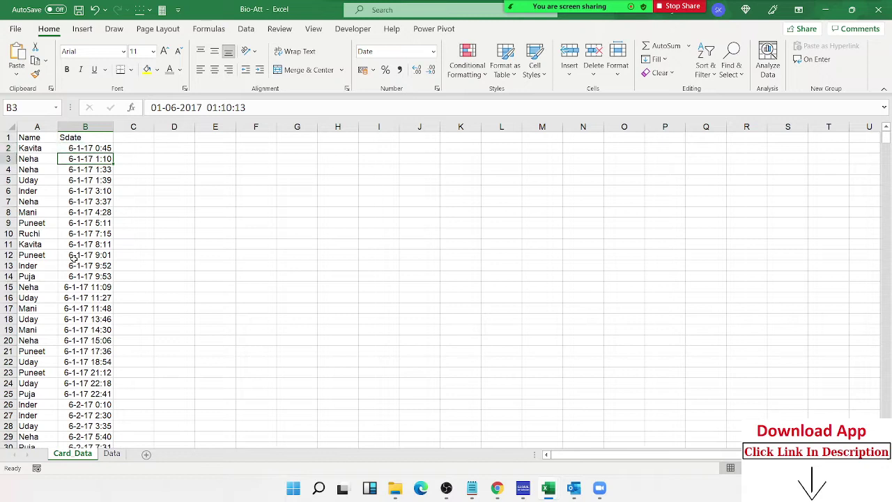
key(Up)
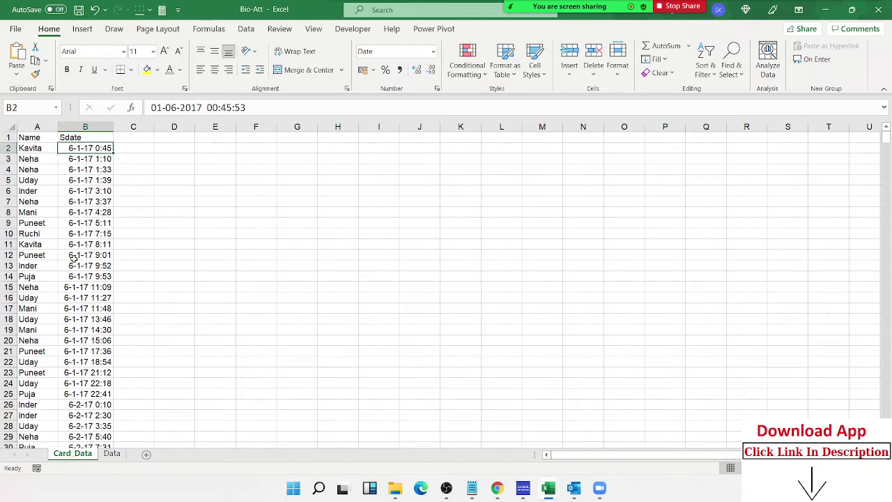
key(Left)
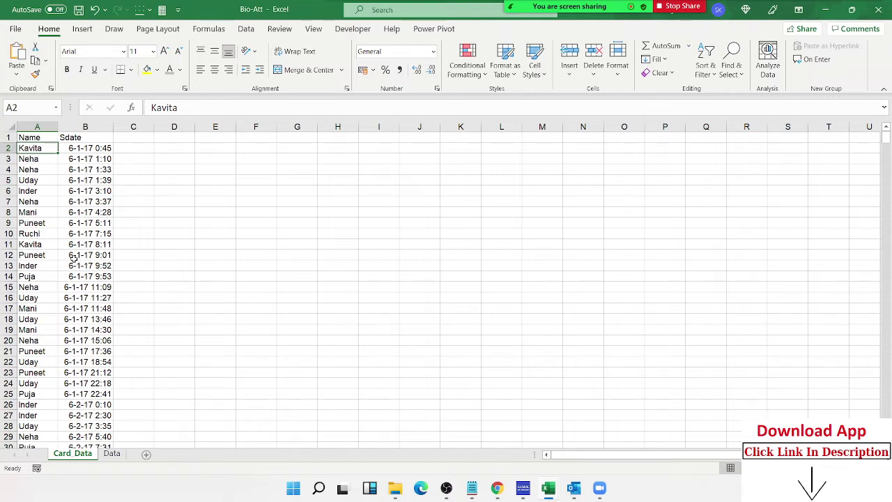
key(Right)
key(Down)
key(Down)
key(Down)
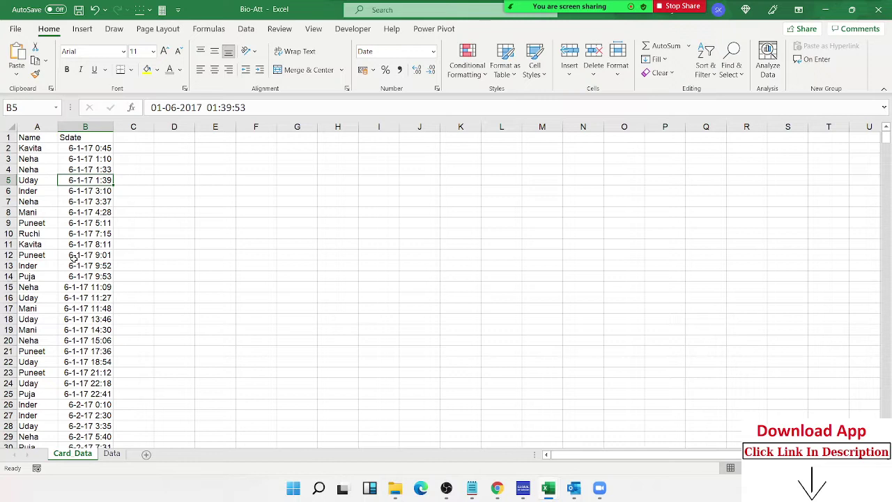
key(Up)
key(Up)
key(Up)
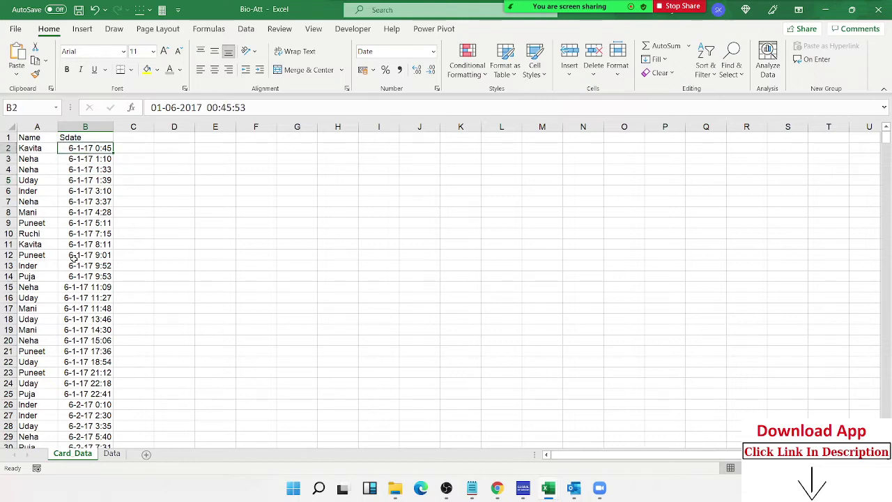
key(Left)
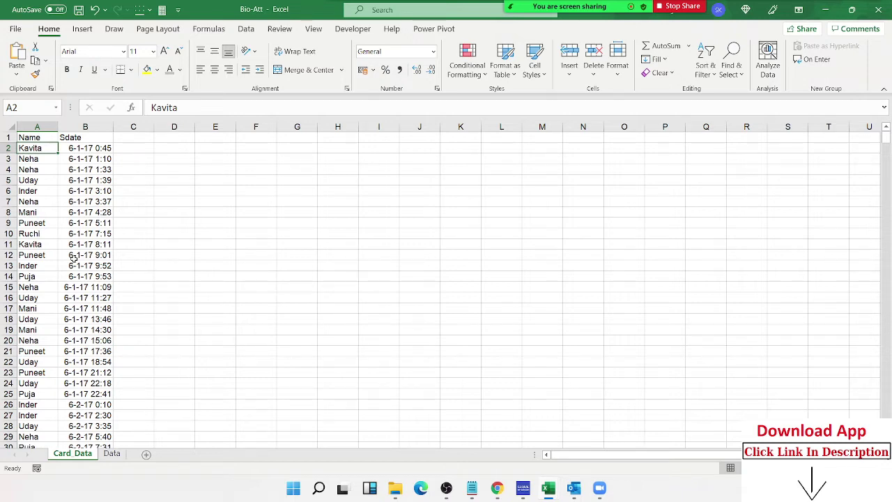
key(Right)
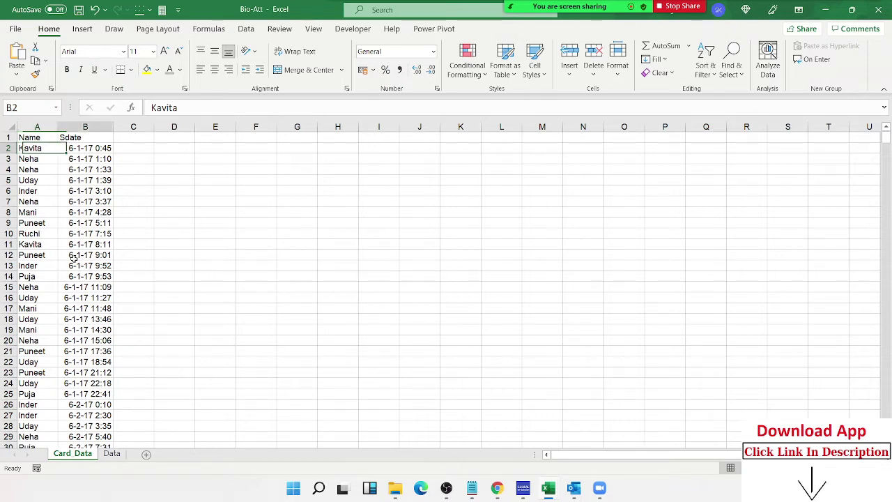
key(Up)
key(Left)
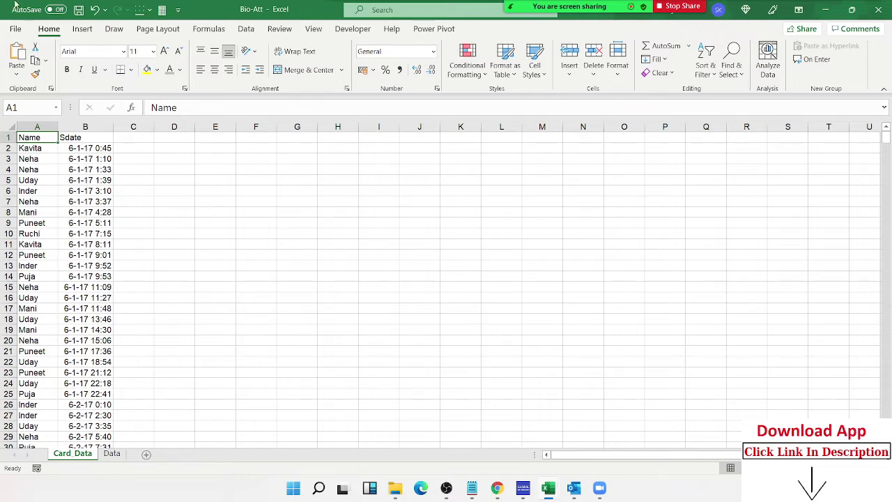
- Insert a PivotTable from Card Data!$A$1:$B$730 onto a new worksheet
click(82, 28)
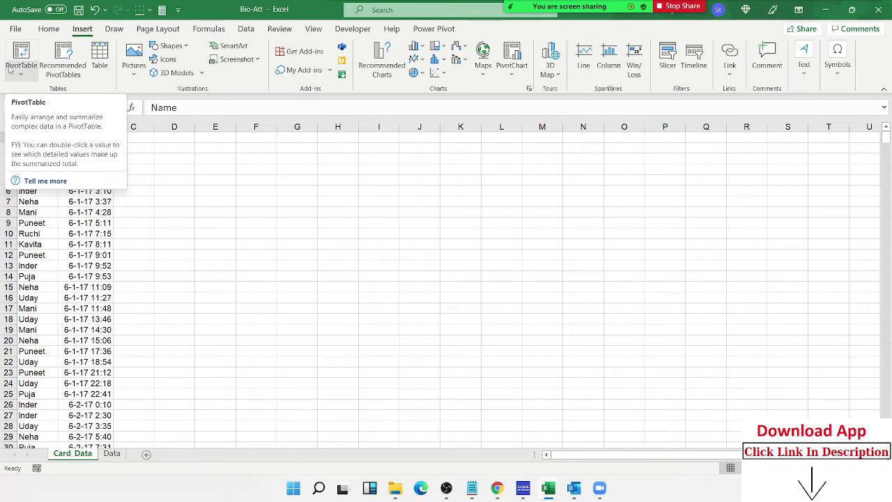
click(21, 51)
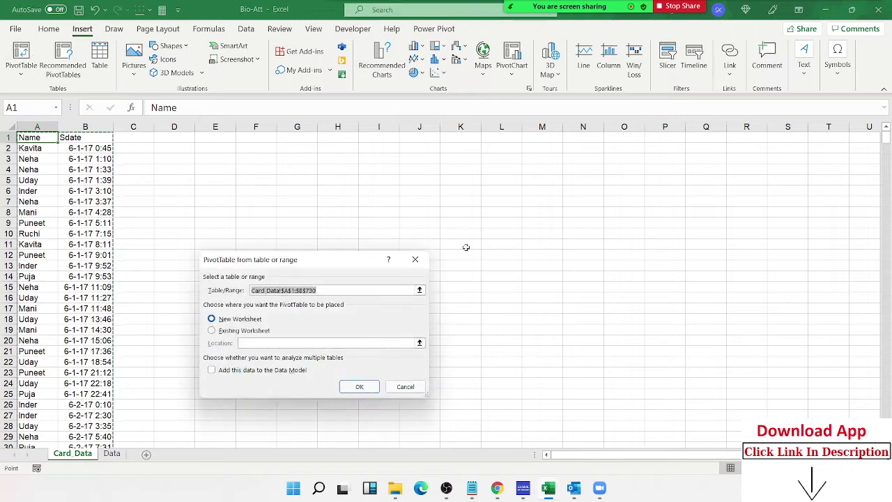
click(359, 387)
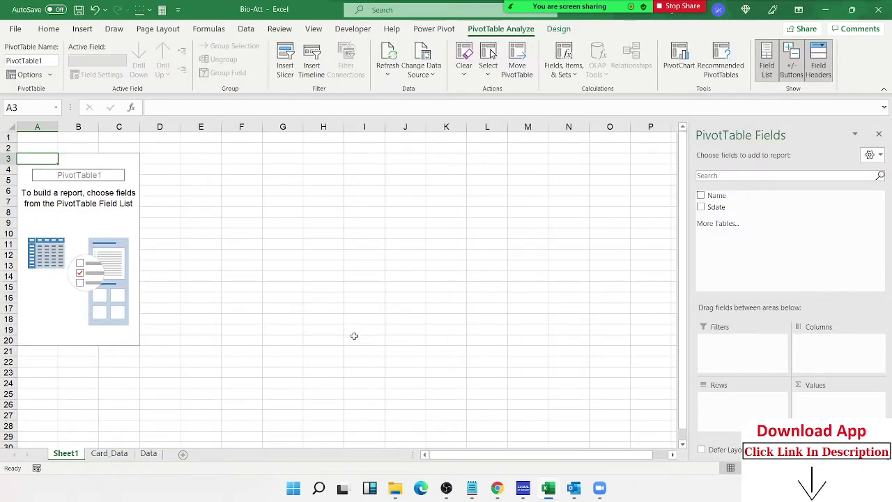
- Put Name in the pivot rows and Sdate across the columns
drag(721, 196, 743, 398)
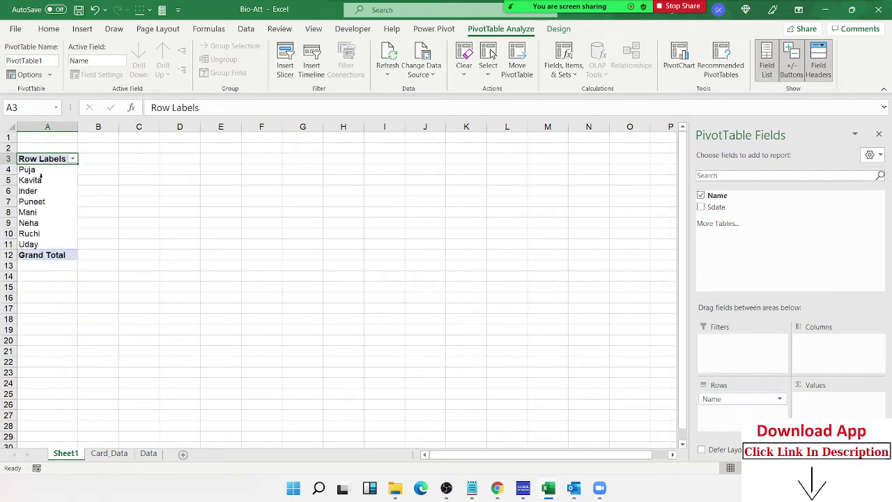
drag(38, 170, 39, 244)
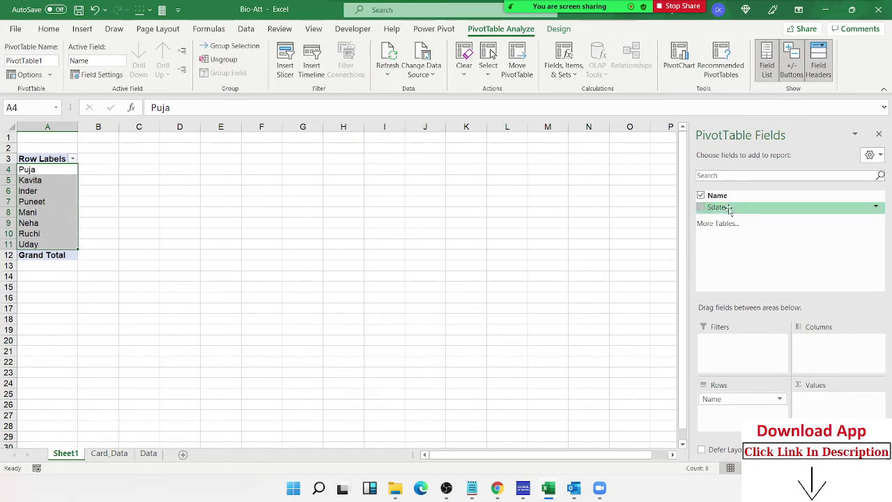
drag(730, 209, 814, 340)
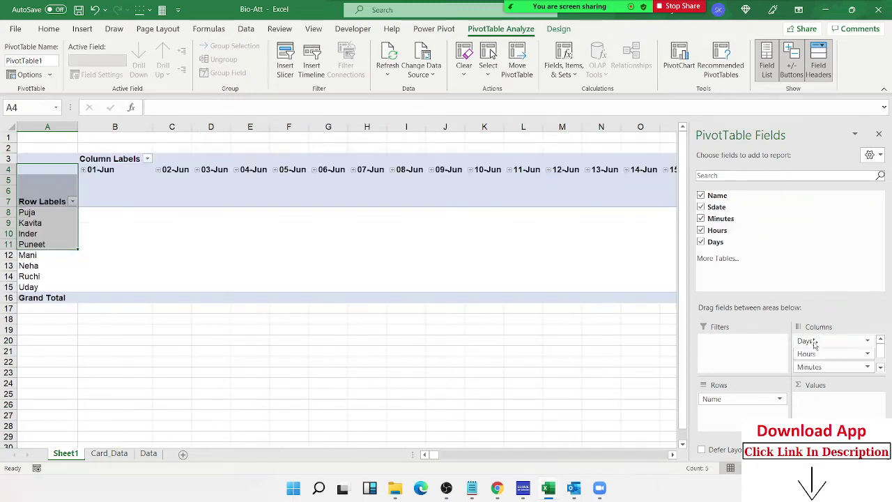
- Expand and collapse the 07-Jun header to inspect its hour breakdown
click(376, 225)
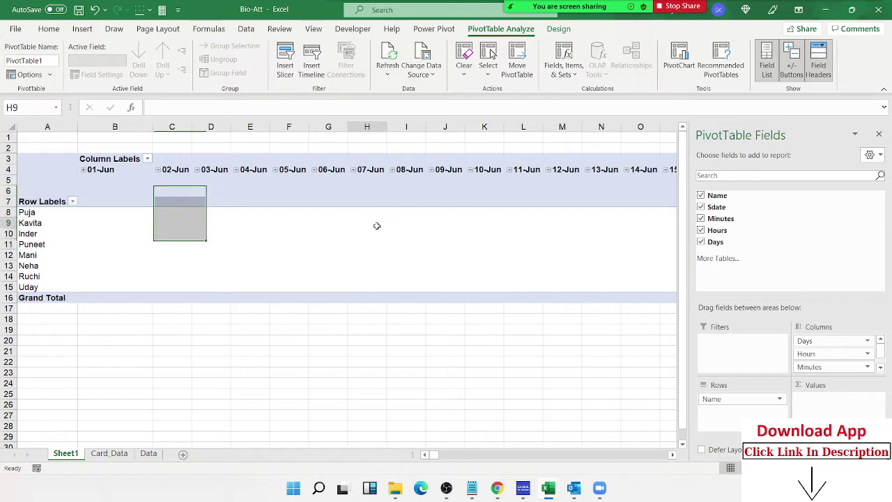
click(355, 170)
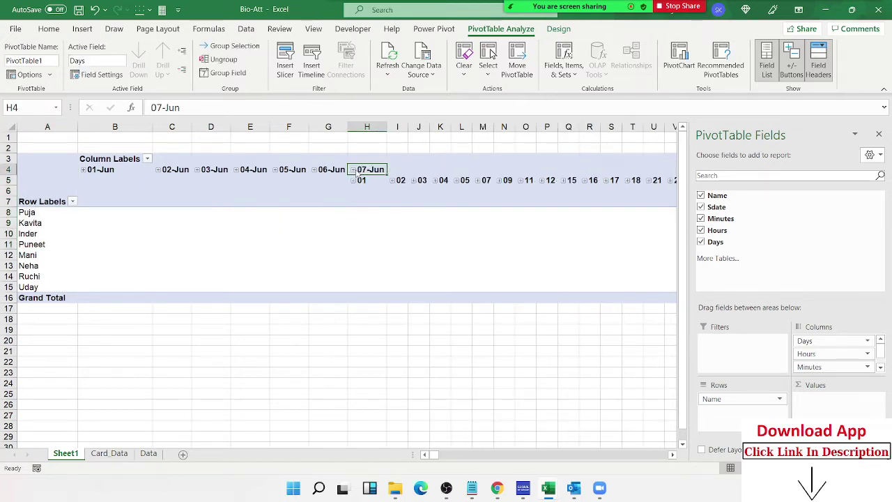
click(353, 170)
click(353, 170)
click(353, 170)
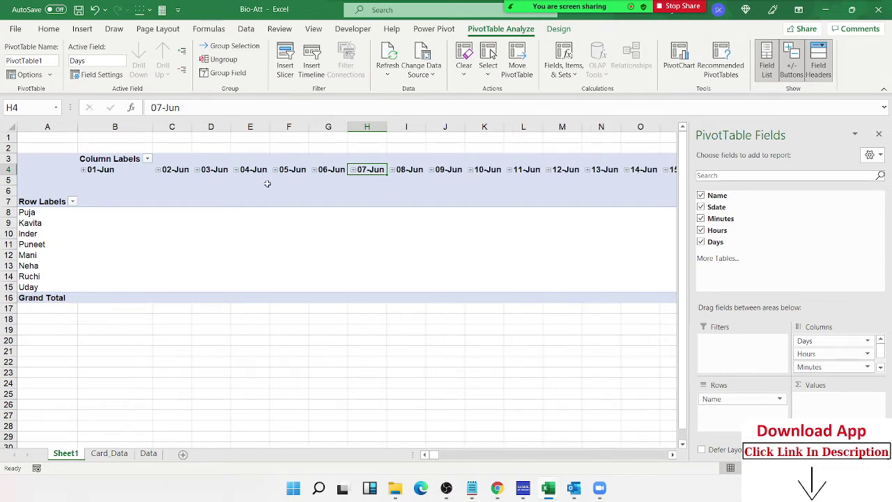
- Regroup the Sdate columns by Days only, clearing Seconds, Minutes and Hours
right_click(172, 171)
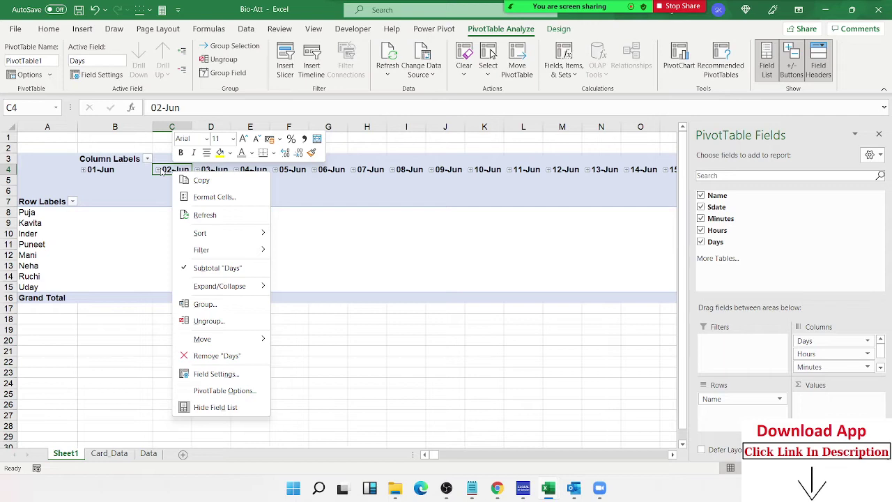
click(221, 311)
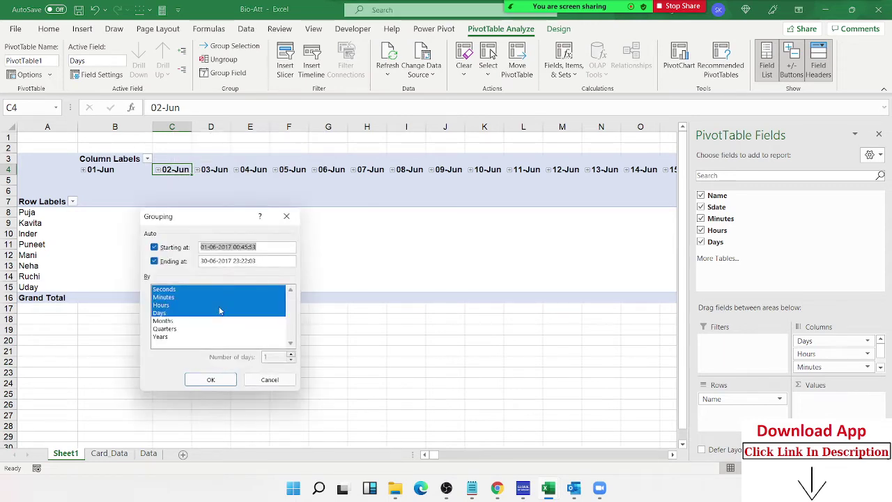
click(161, 312)
click(161, 305)
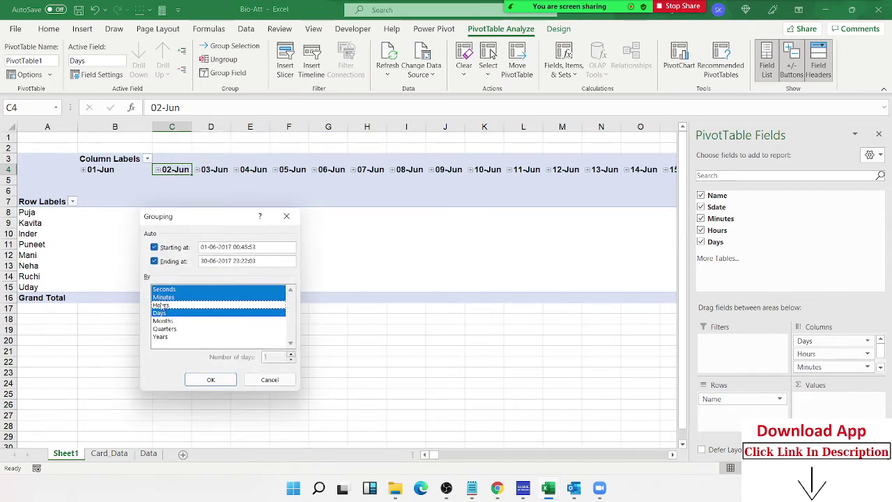
click(161, 297)
click(162, 290)
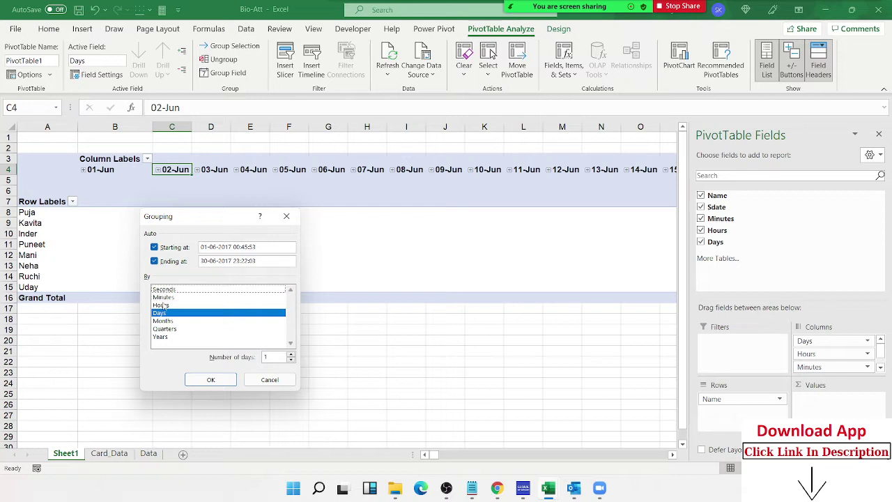
click(197, 382)
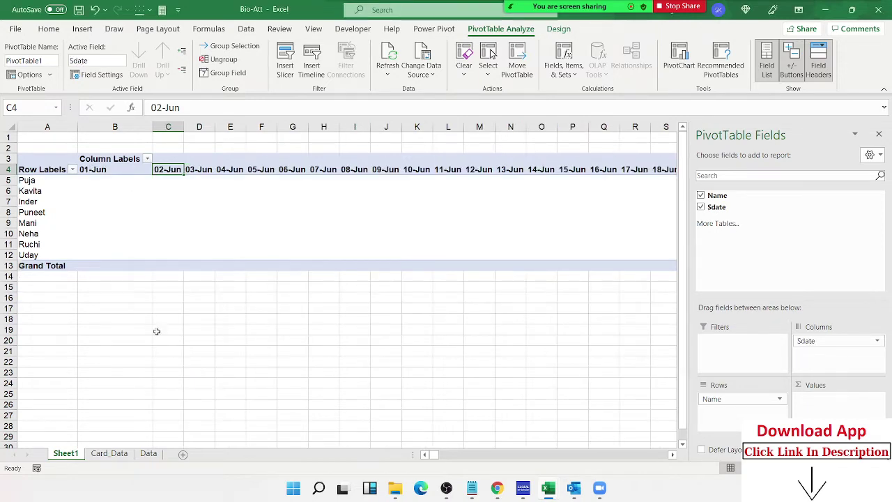
- Add Sdate to the Values area as Count of Sdate
mouse_move(97, 170)
mouse_down()
mouse_move(354, 160)
mouse_move(714, 170)
mouse_up()
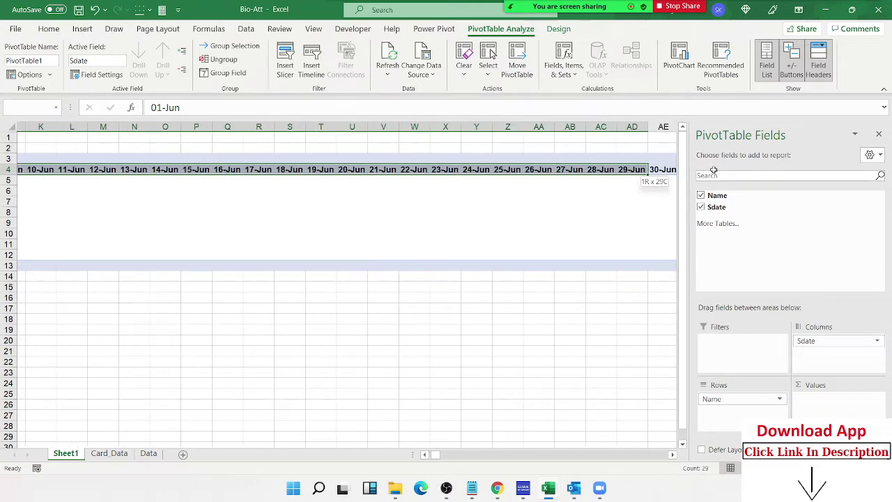
mouse_move(714, 170)
mouse_down()
mouse_move(531, 187)
mouse_move(529, 177)
mouse_up()
click(507, 221)
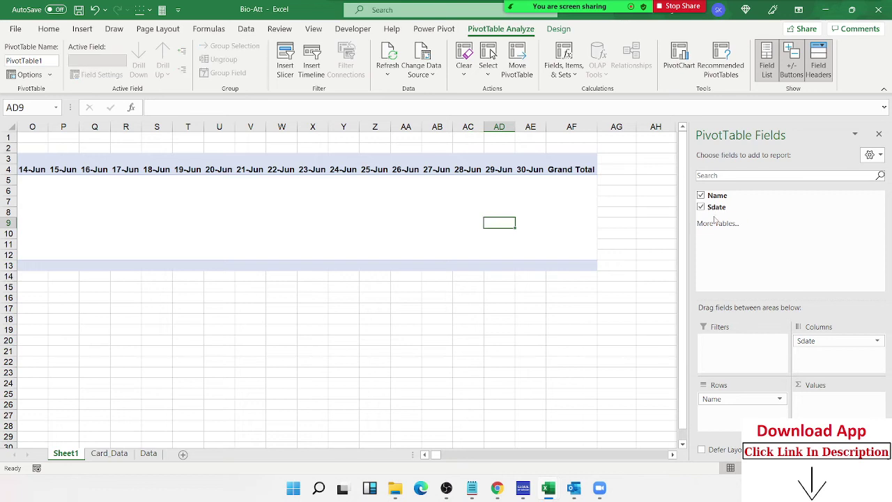
drag(716, 207, 831, 404)
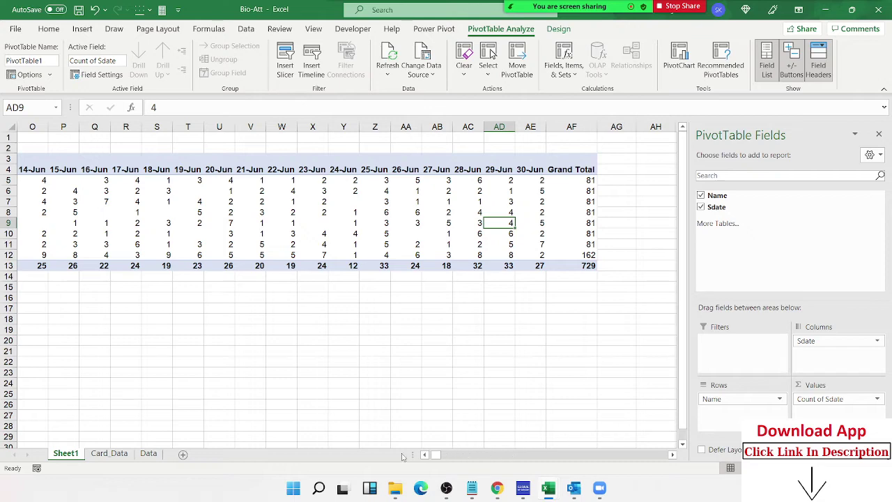
scroll(436, 456, left, 2)
scroll(443, 463, left, 3)
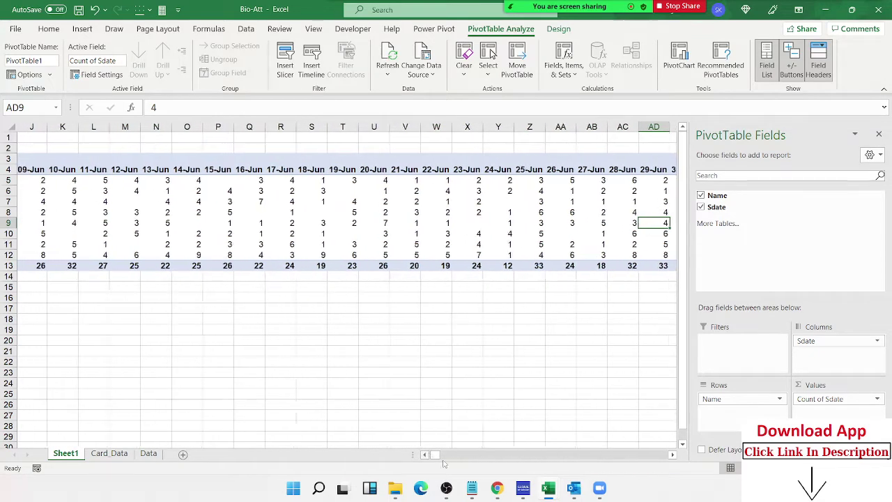
- Briefly switch to the Chrome WhatsApp window, then minimize it back to Excel
click(497, 487)
click(209, 13)
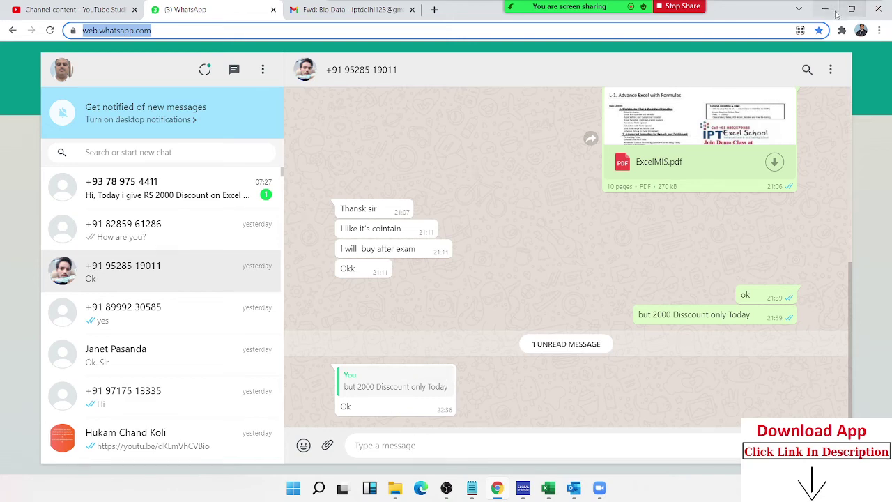
click(827, 10)
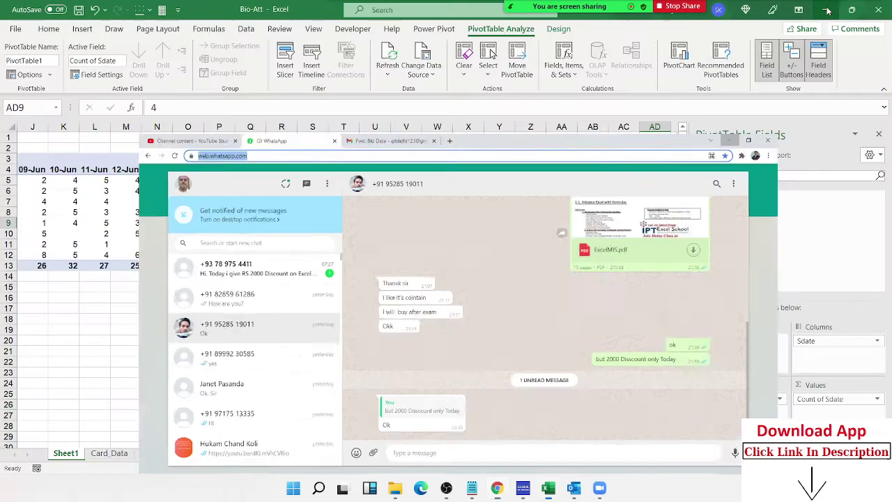
click(527, 203)
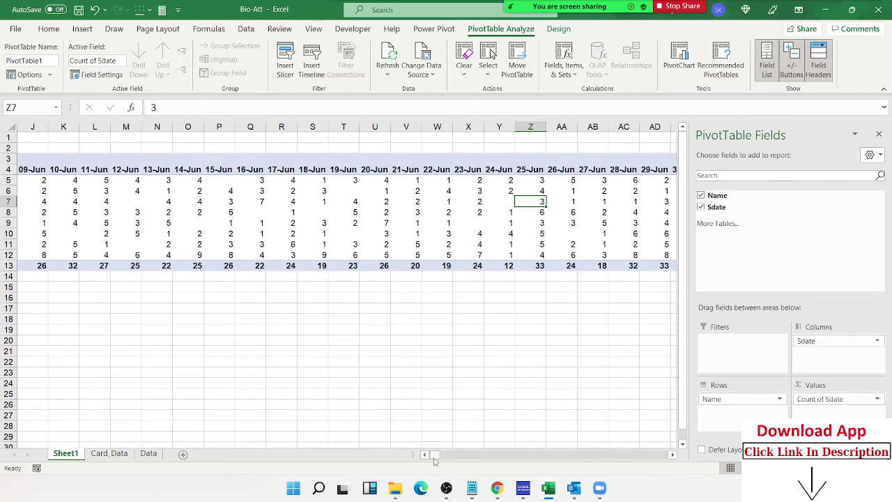
- Scroll back to column A and bring up the context menu on a count cell
drag(435, 455, 387, 451)
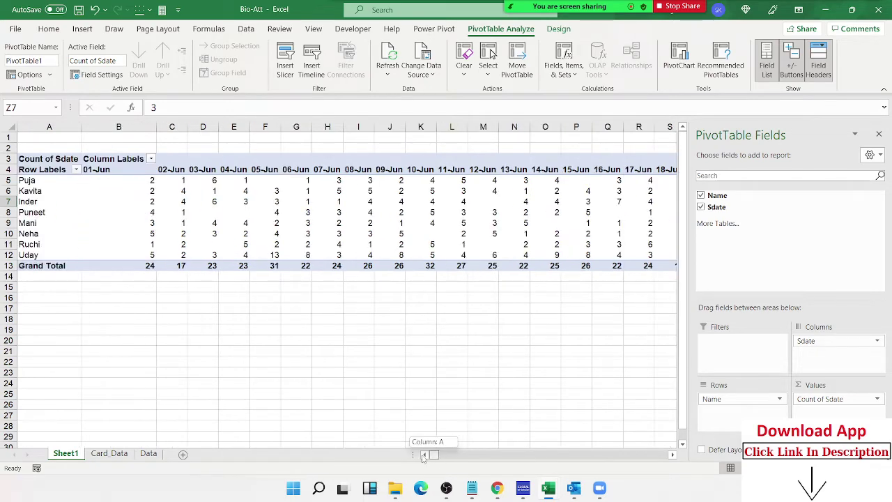
click(239, 212)
click(216, 244)
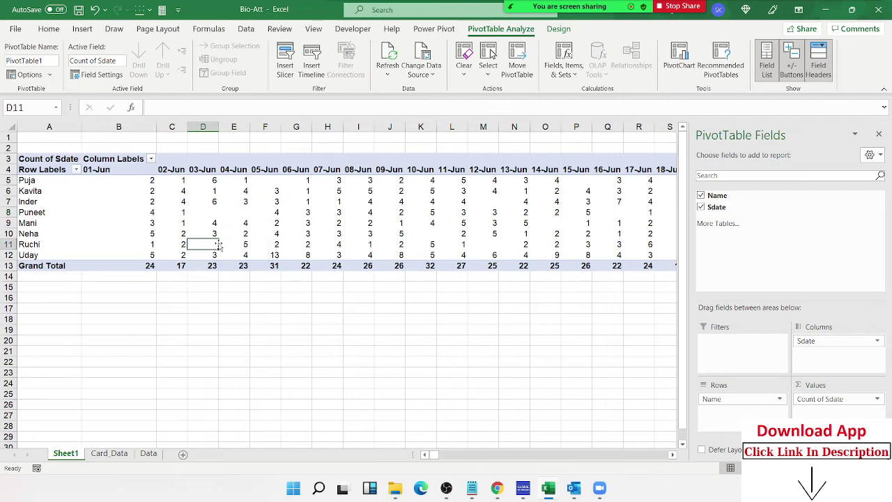
right_click(215, 204)
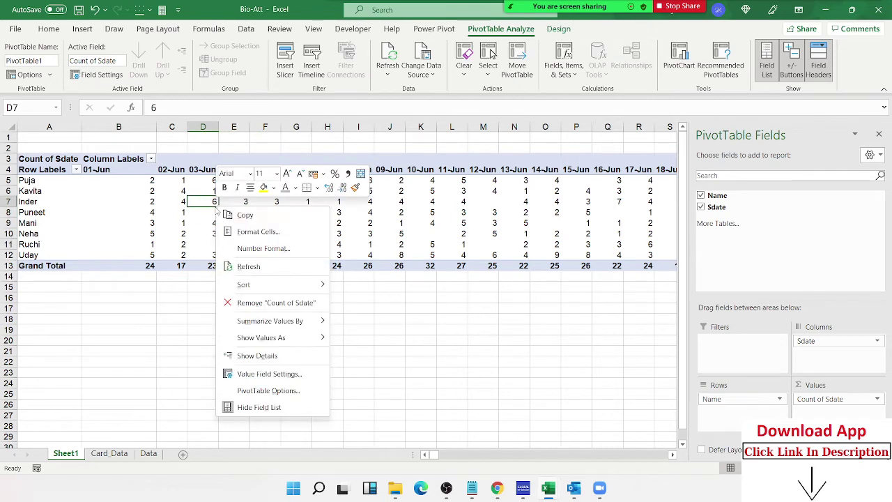
- Set PivotTable Options to show 0 for empty cells
click(292, 395)
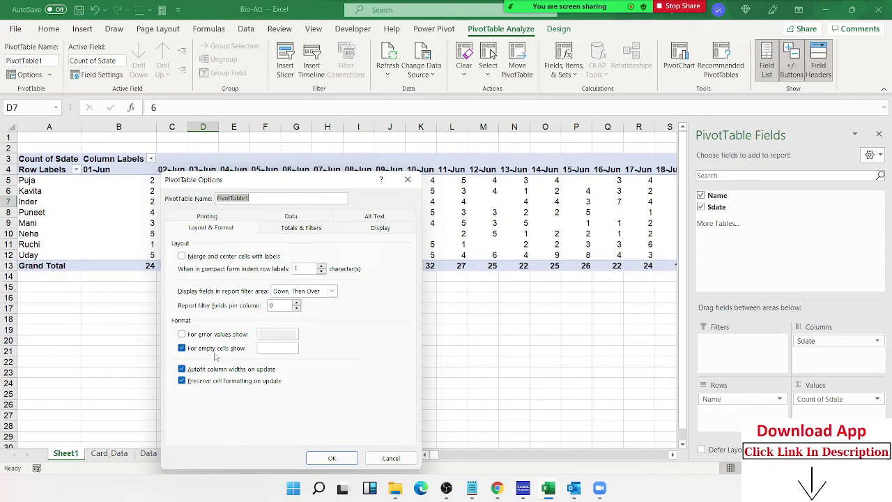
click(258, 350)
text(0)
click(332, 459)
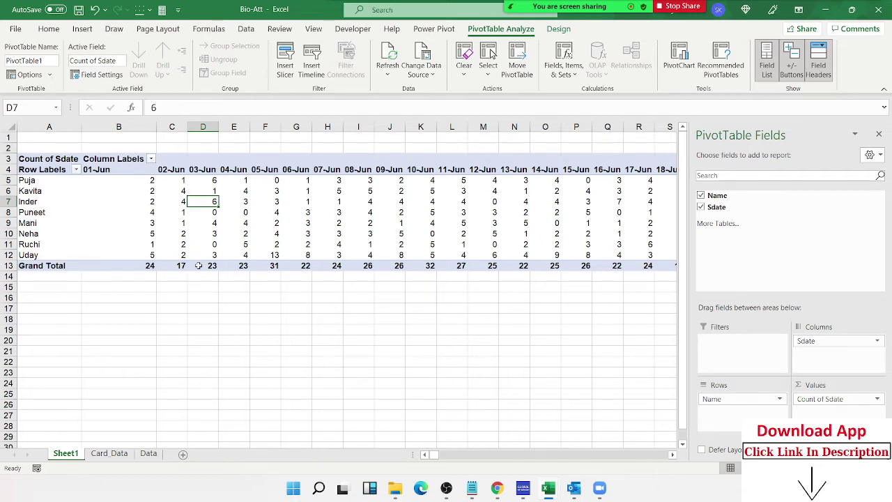
- Check the new zero values for Puneet and Puja and close the PivotTable Fields pane
click(231, 211)
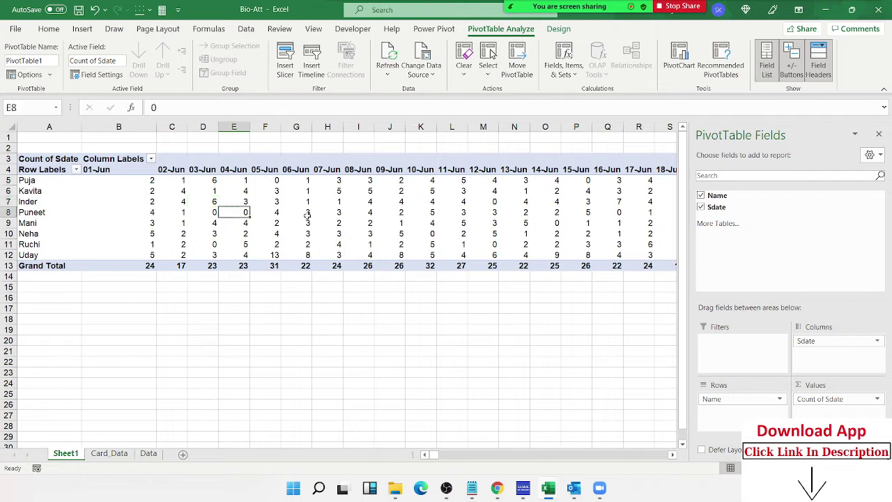
click(279, 180)
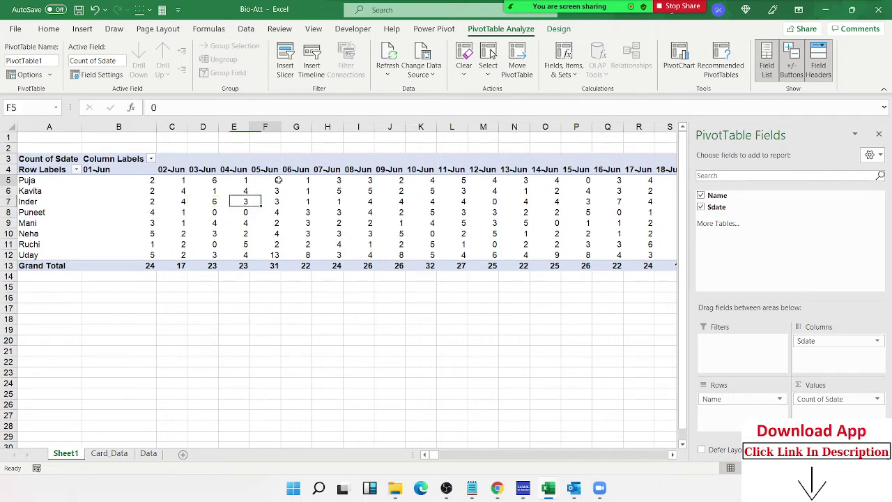
click(337, 212)
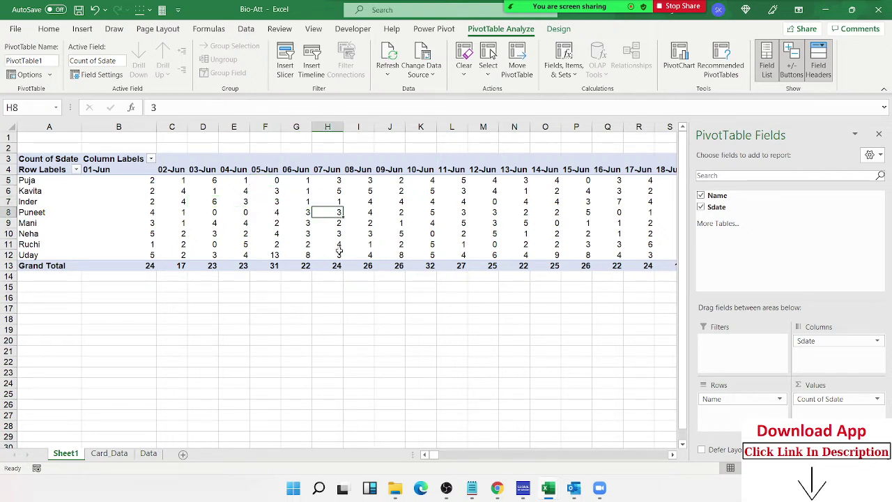
click(879, 135)
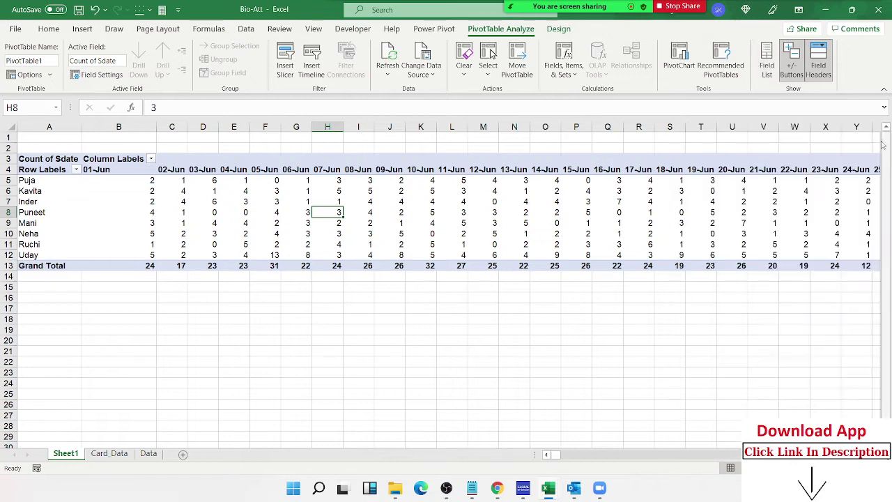
mouse_move(556, 454)
mouse_down()
mouse_move(581, 457)
mouse_move(556, 457)
mouse_up()
- Turn off row and column grand totals under PivotTable Options Totals & Filters
right_click(363, 237)
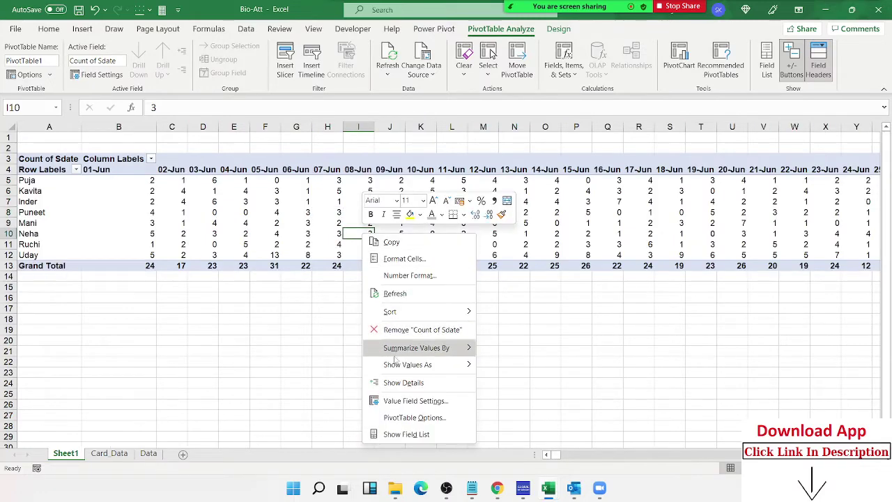
click(415, 417)
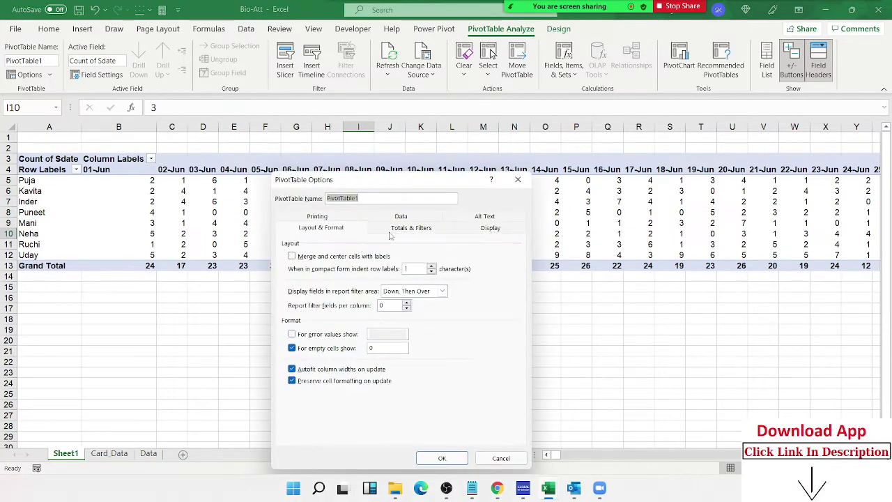
click(402, 232)
click(353, 256)
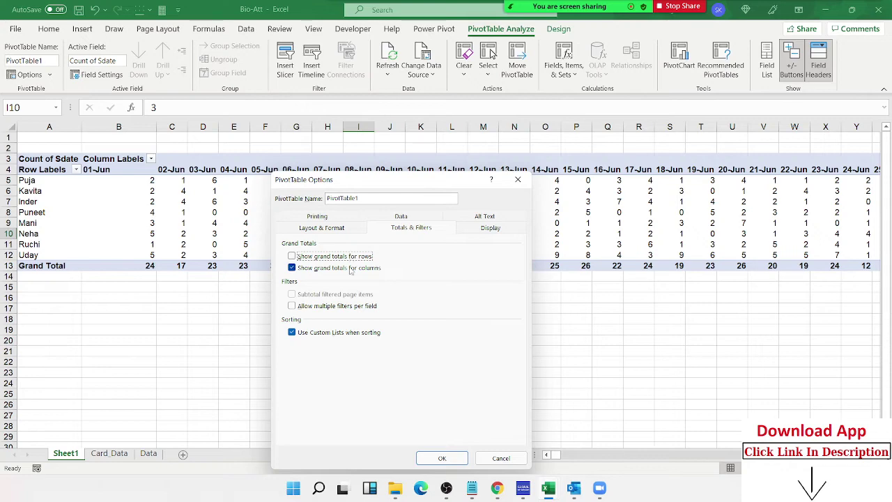
click(352, 269)
click(442, 458)
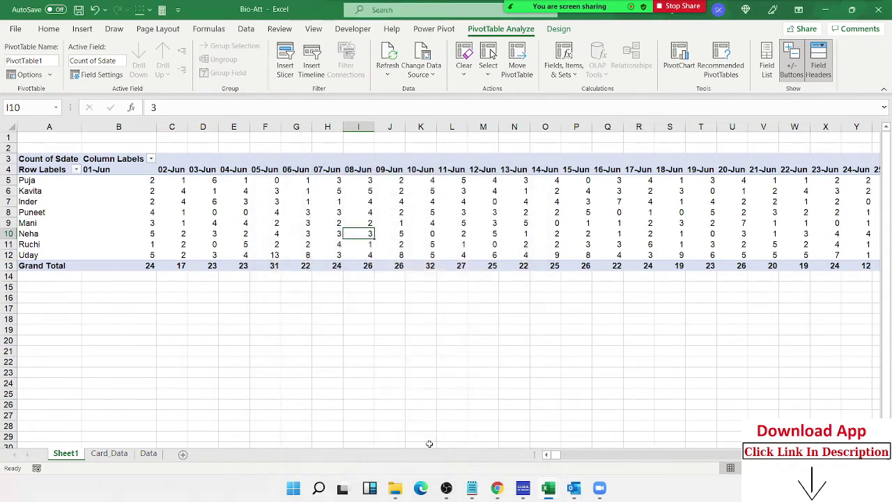
click(625, 458)
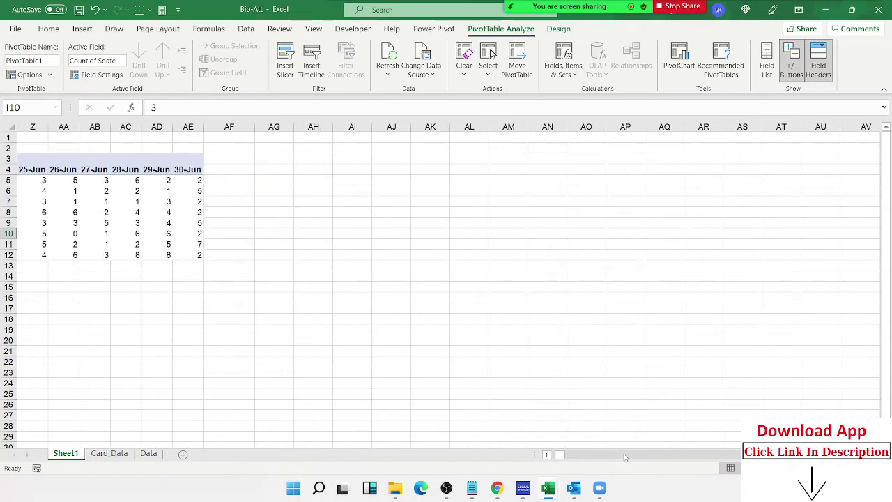
click(546, 454)
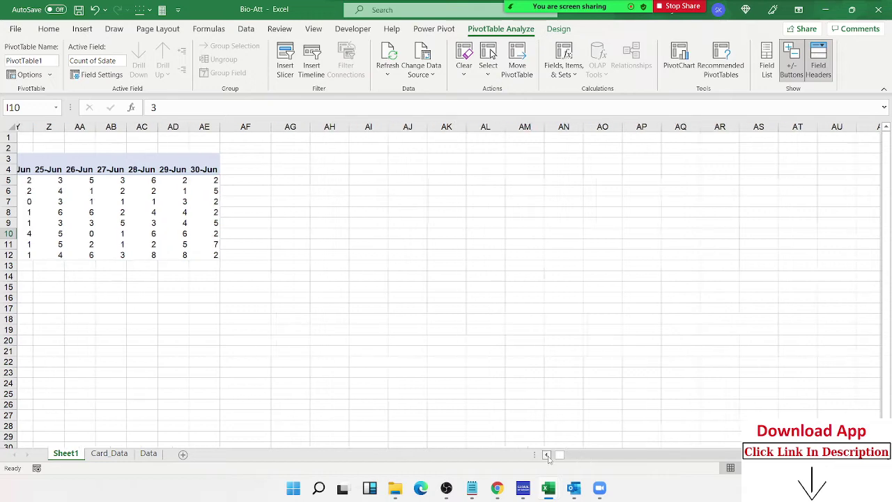
click(546, 455)
drag(548, 457, 547, 457)
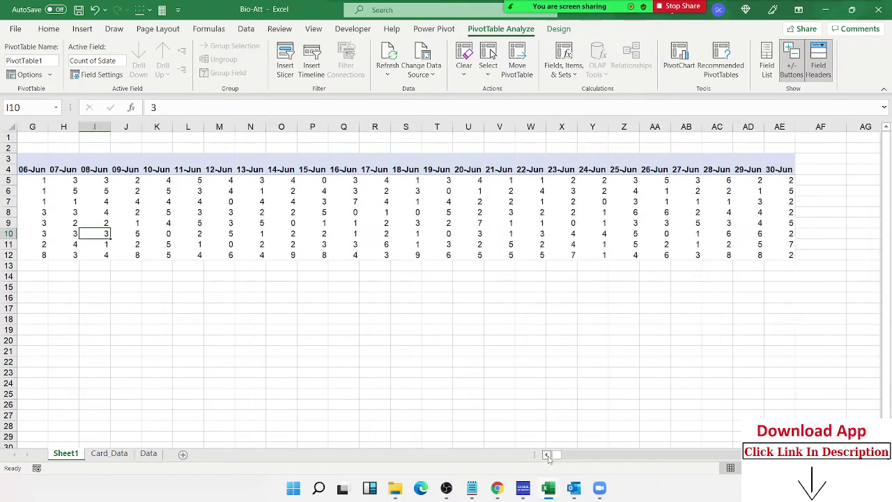
click(236, 212)
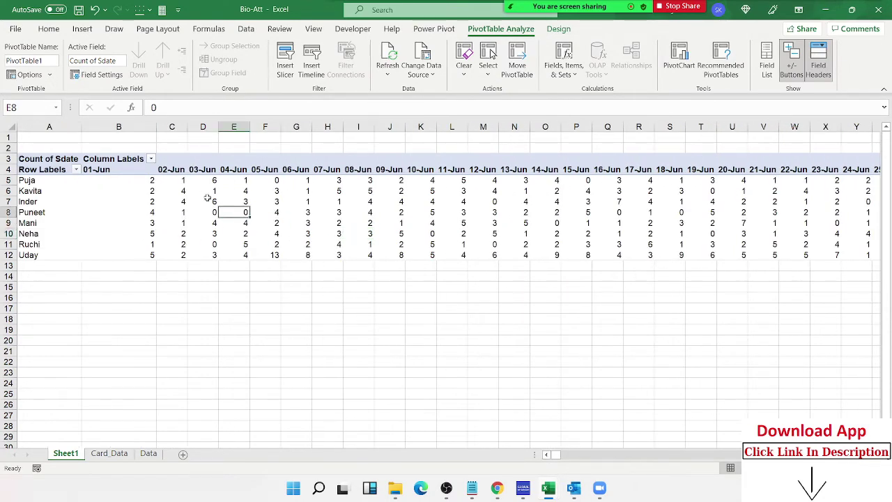
click(124, 172)
click(233, 190)
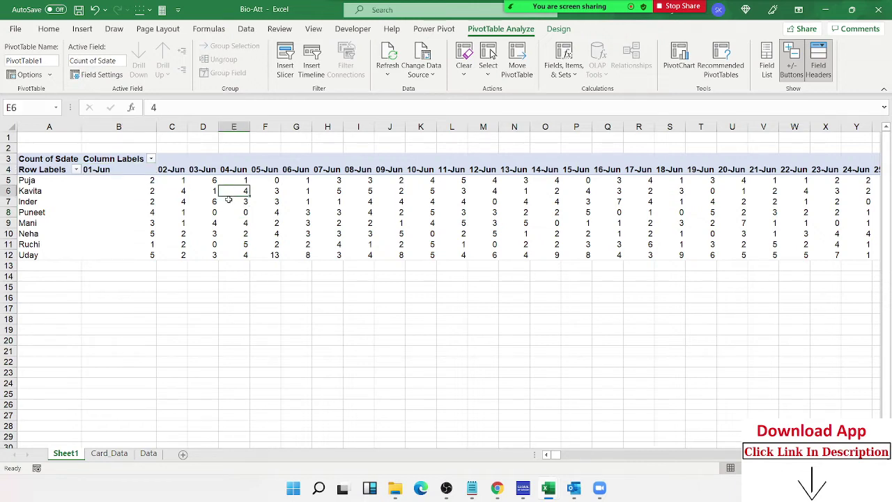
drag(142, 190, 145, 208)
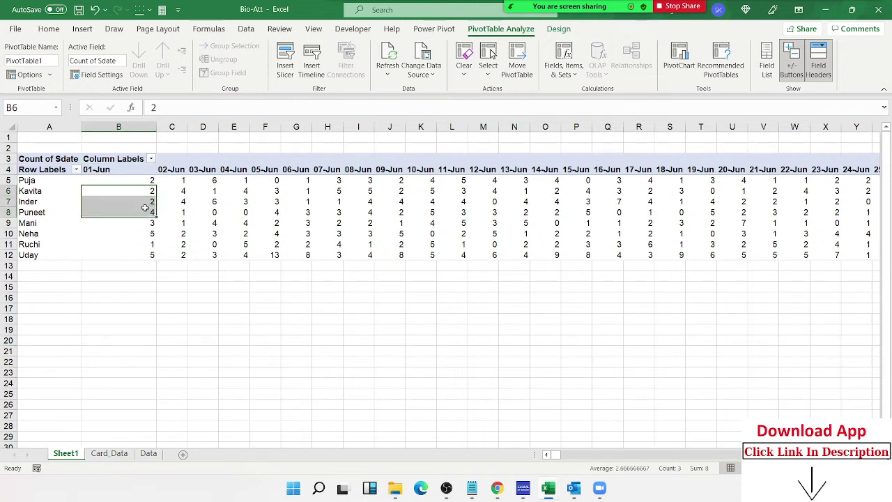
click(236, 212)
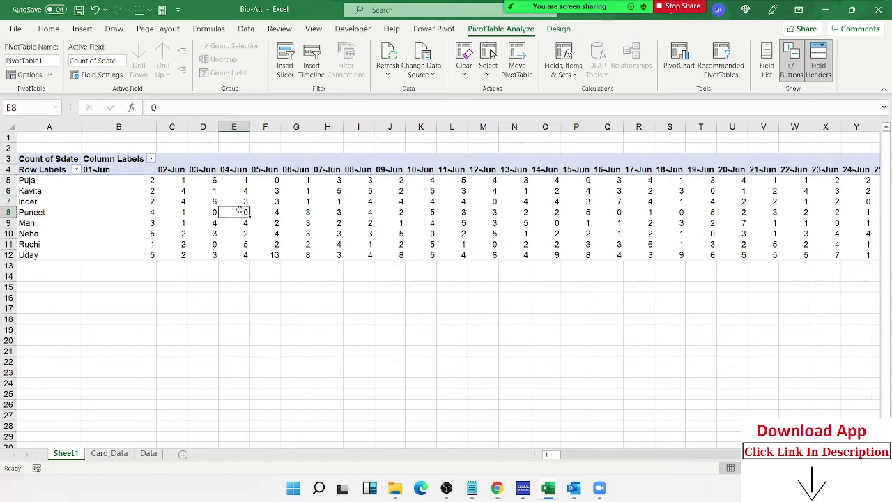
click(278, 181)
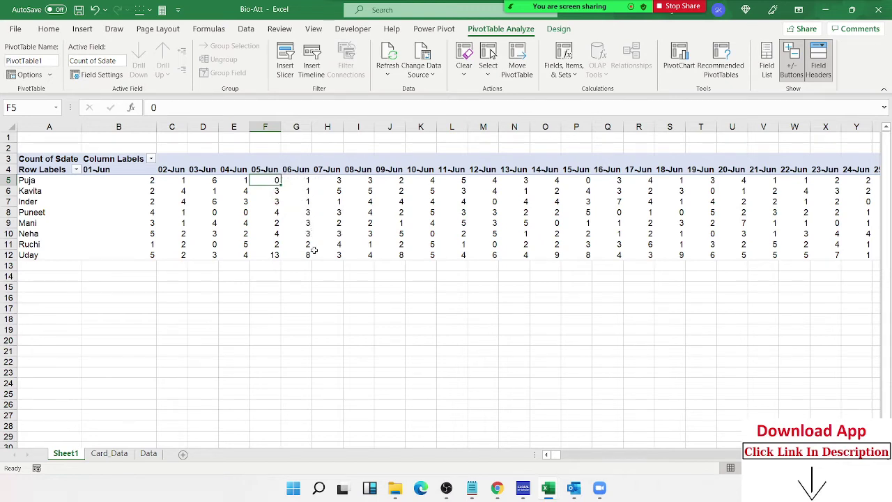
- Open and close PivotTable Options unchanged, then select the count range B5:AE12
right_click(320, 211)
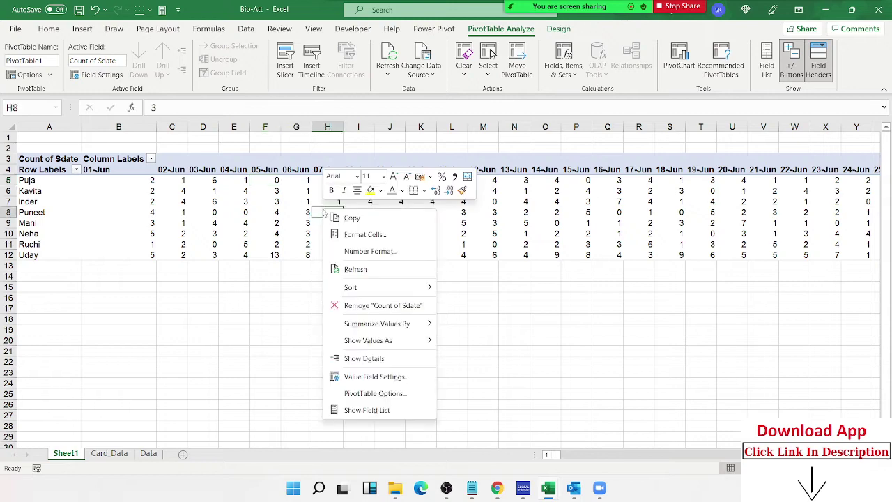
click(410, 396)
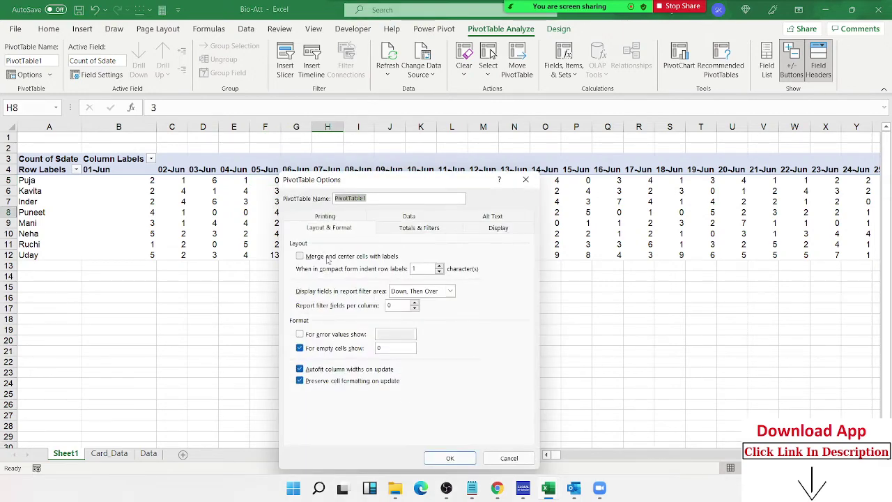
drag(424, 185, 376, 151)
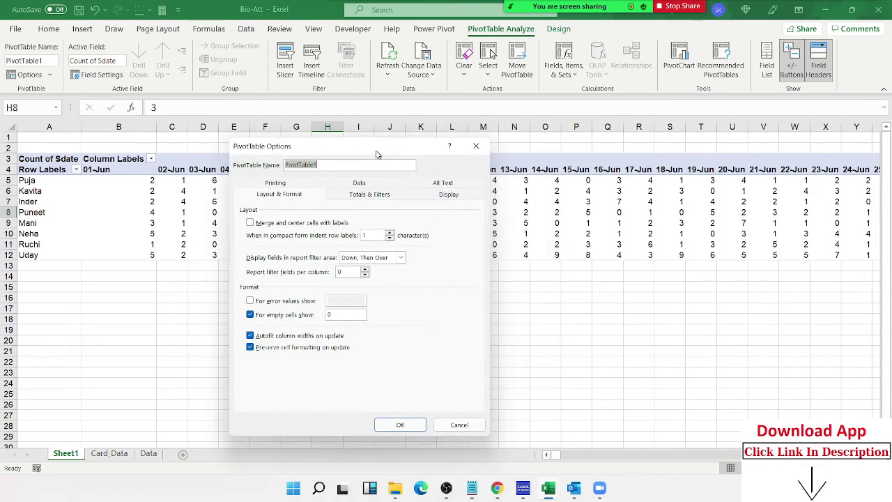
click(475, 145)
click(152, 180)
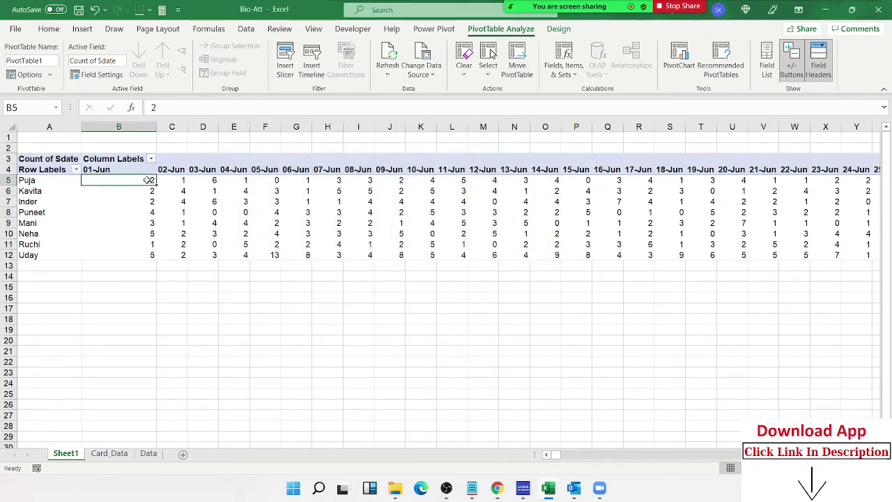
mouse_move(152, 179)
mouse_down()
mouse_move(879, 182)
mouse_move(857, 256)
mouse_up()
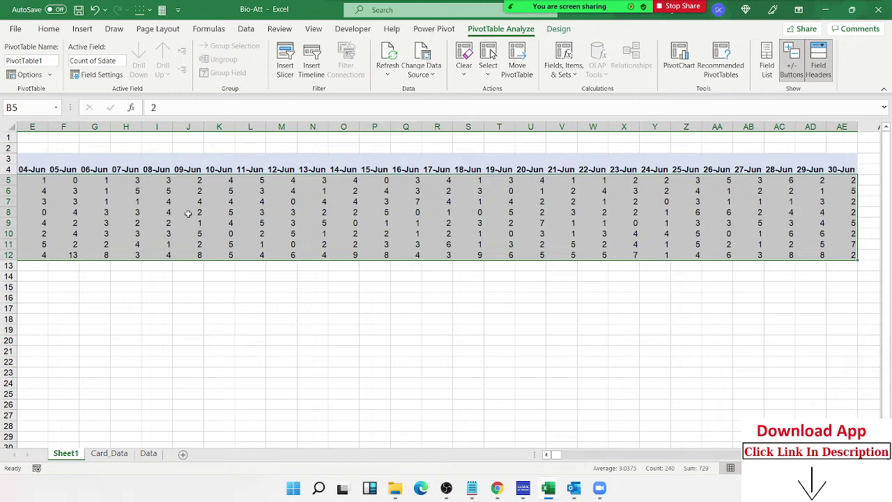
- Apply the custom number format "P";;"A" to the selected pivot counts
right_click(248, 227)
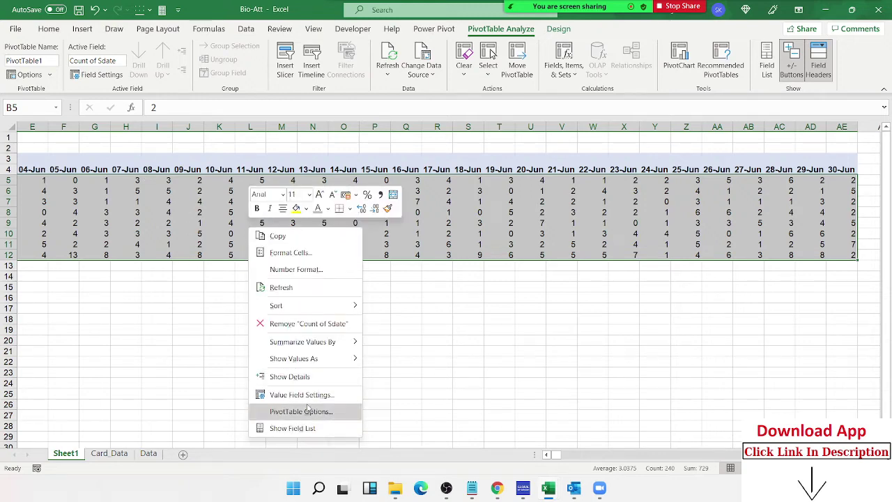
click(304, 259)
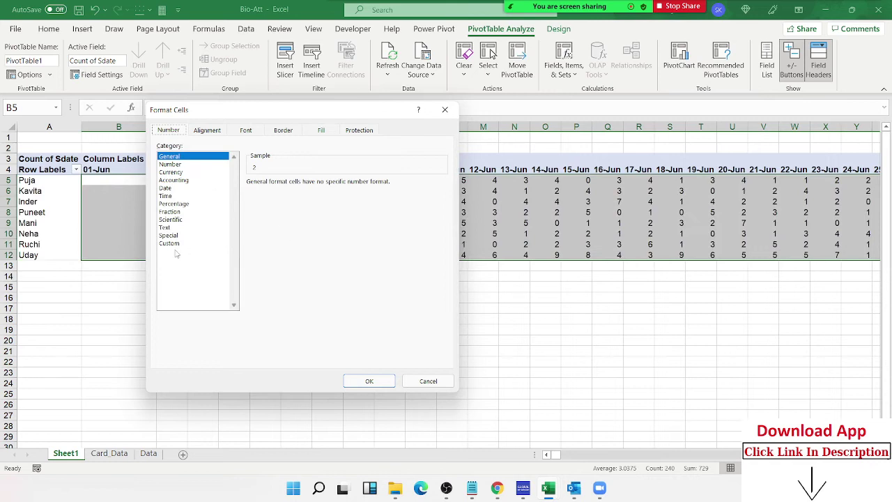
click(174, 244)
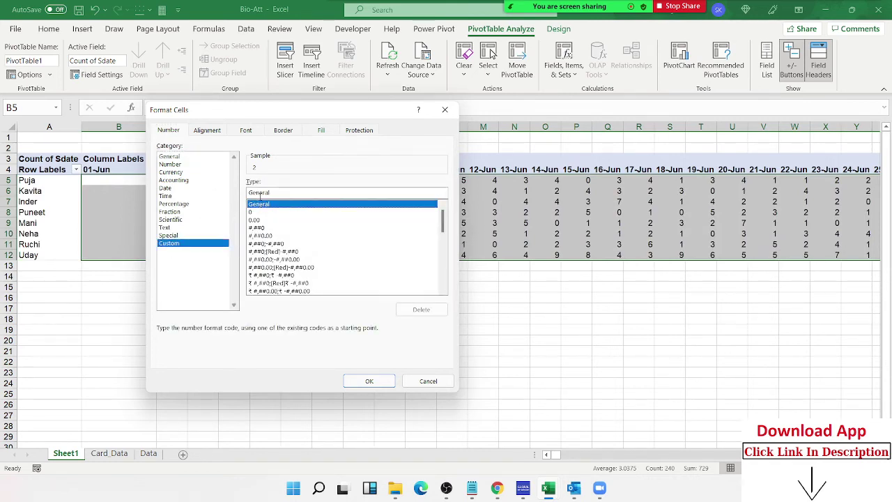
double_click(257, 192)
text(")
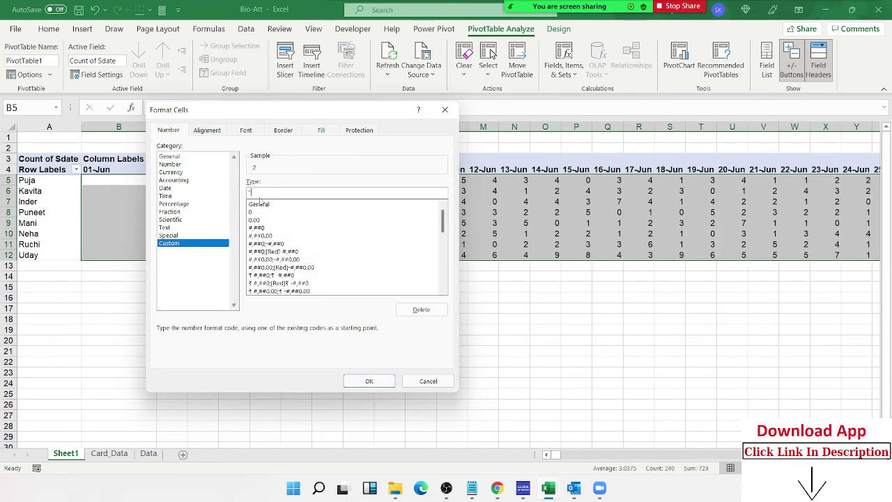
text(p)
text(;)
text(;"A)
drag(279, 114, 520, 186)
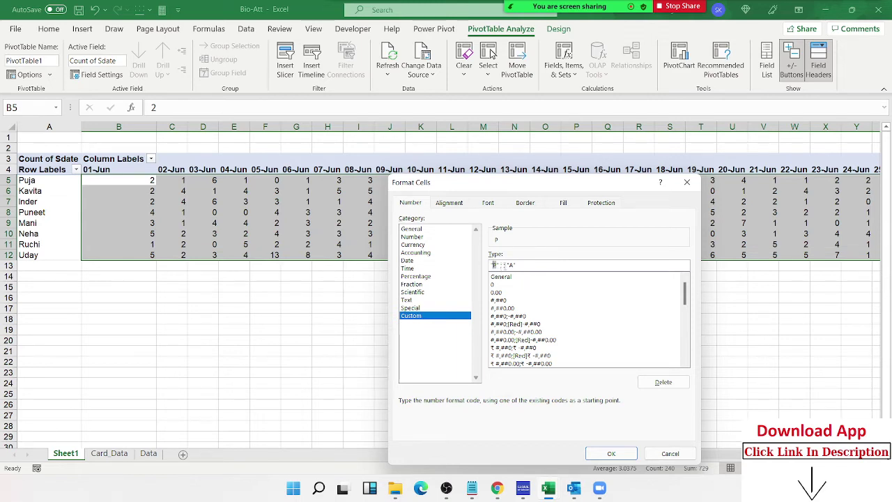
click(502, 265)
double_click(509, 265)
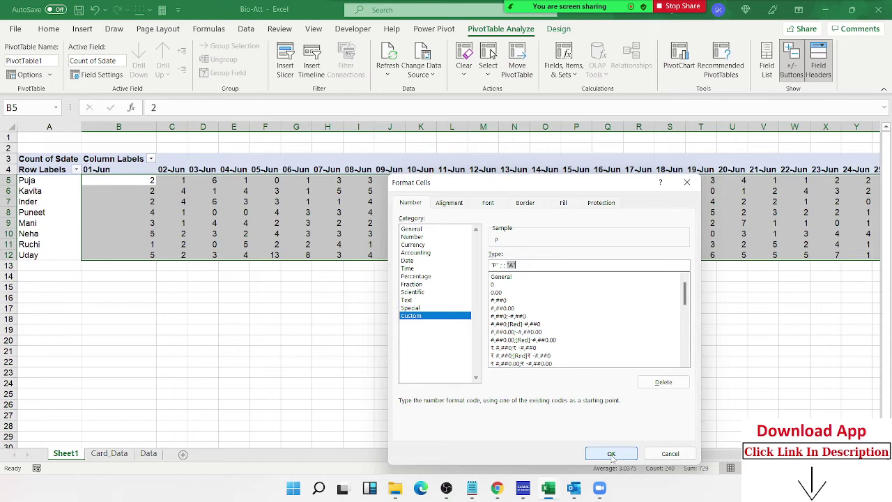
click(611, 453)
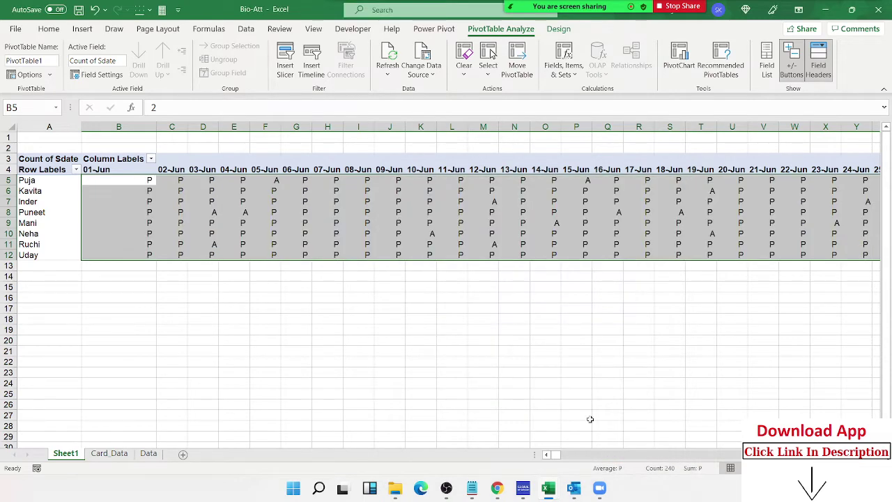
click(561, 343)
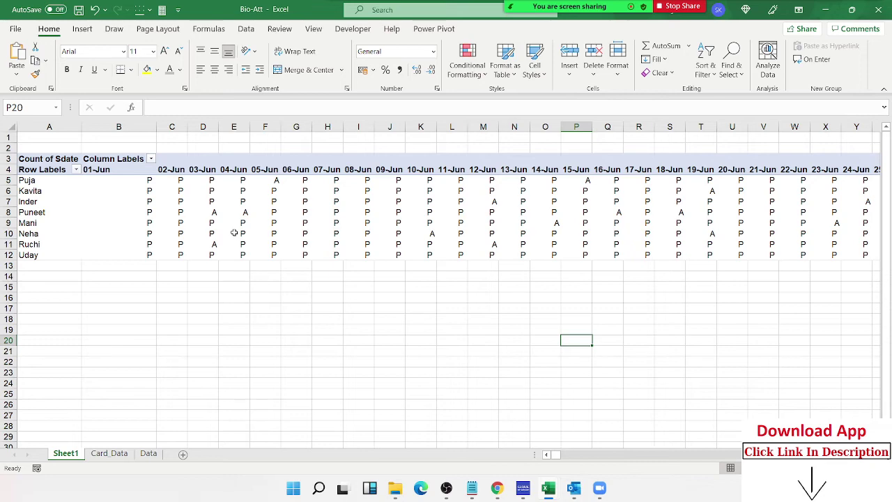
mouse_move(235, 232)
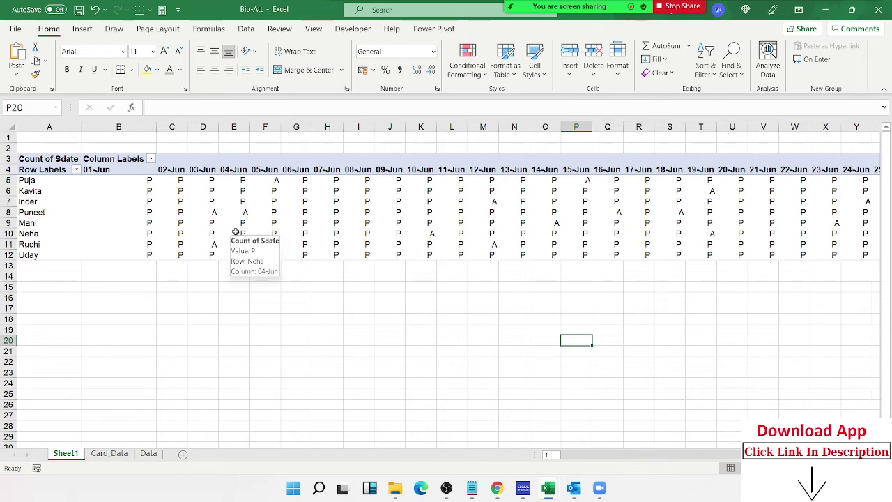
click(235, 232)
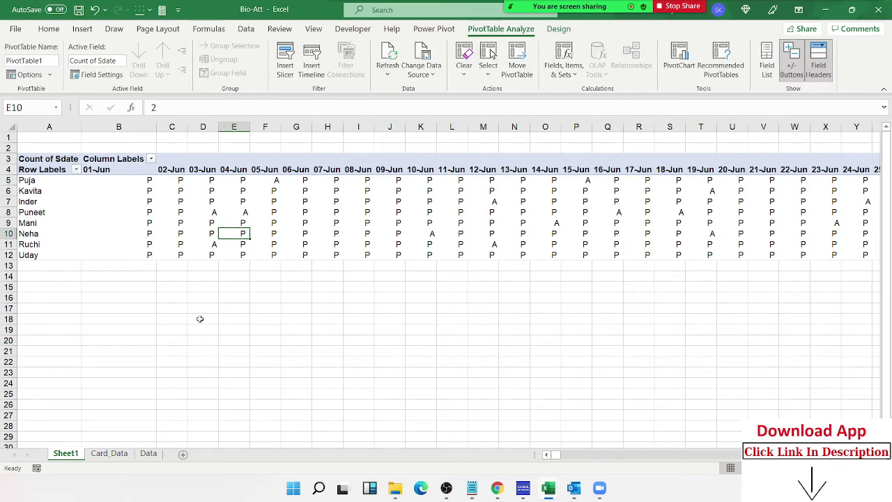
- In a new Chrome tab, open Microsoft Support's 'Review guidelines for customizing a number format' article
click(498, 488)
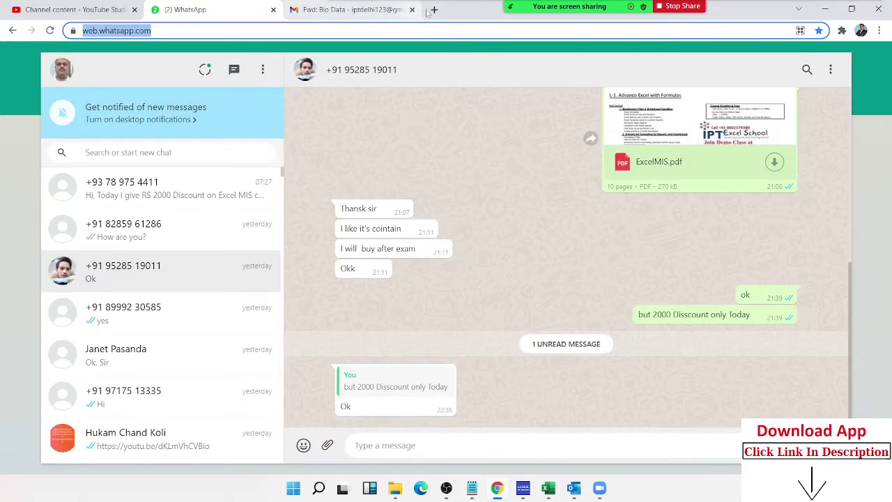
click(434, 9)
text(cu)
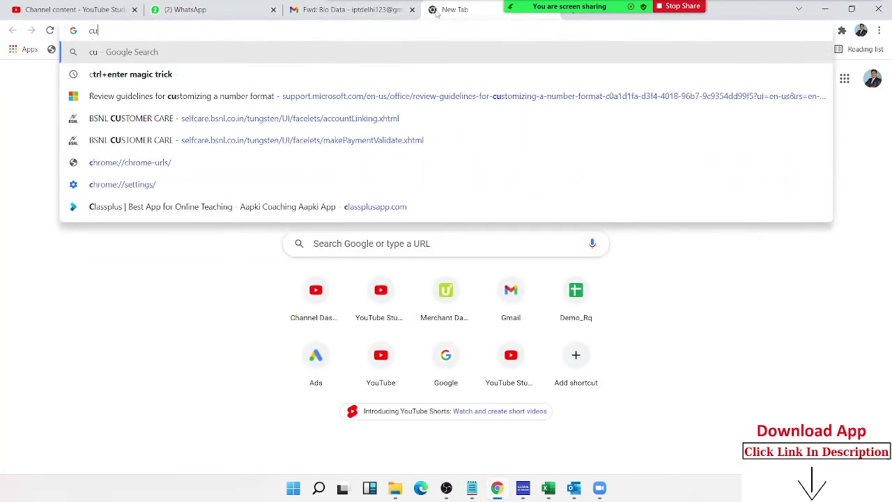
click(347, 169)
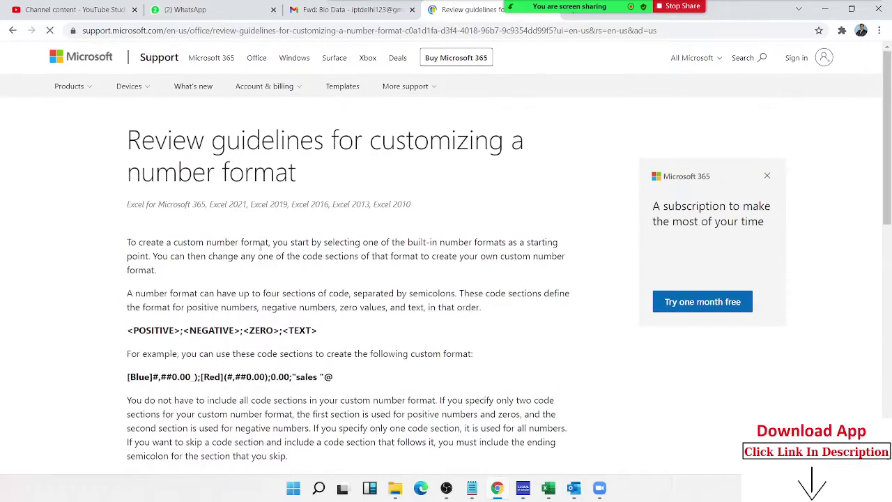
- Highlight the article's title and its web address, then clear the page highlights
drag(306, 176, 128, 113)
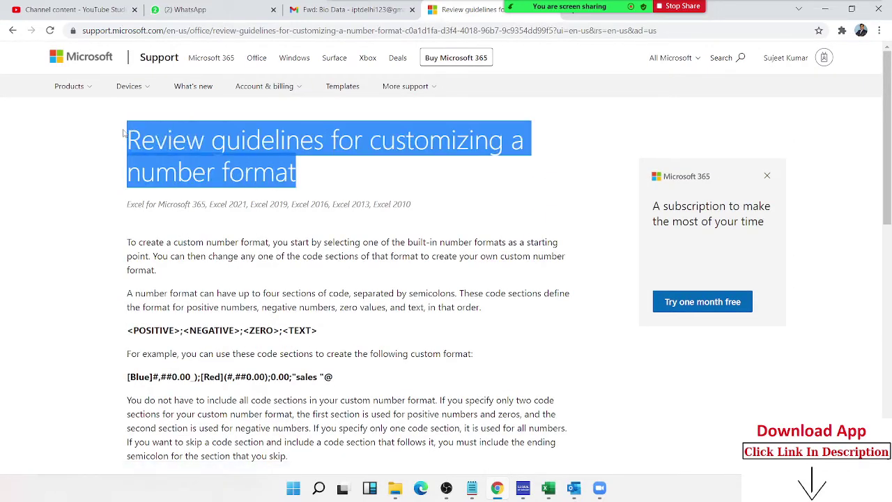
click(134, 30)
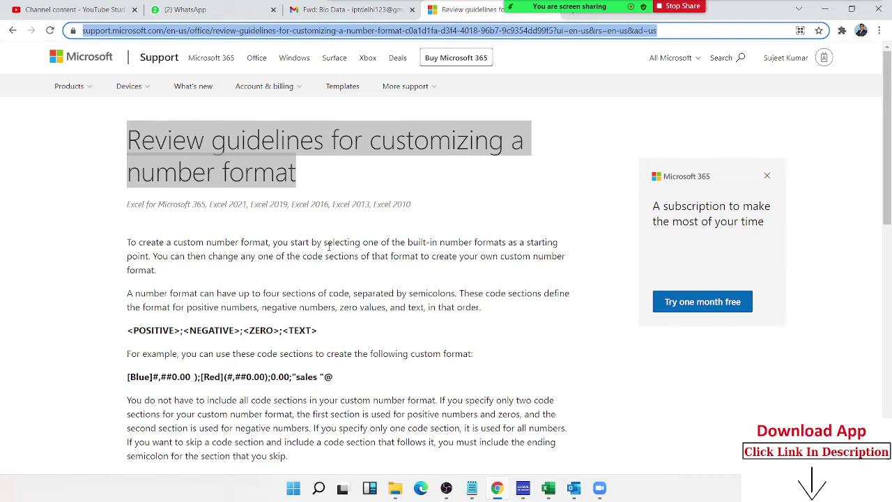
click(382, 315)
- Highlight the full <POSITIVE>;<NEGATIVE>;<ZERO>;<TEXT> format syntax line
scroll(382, 315, down, 3)
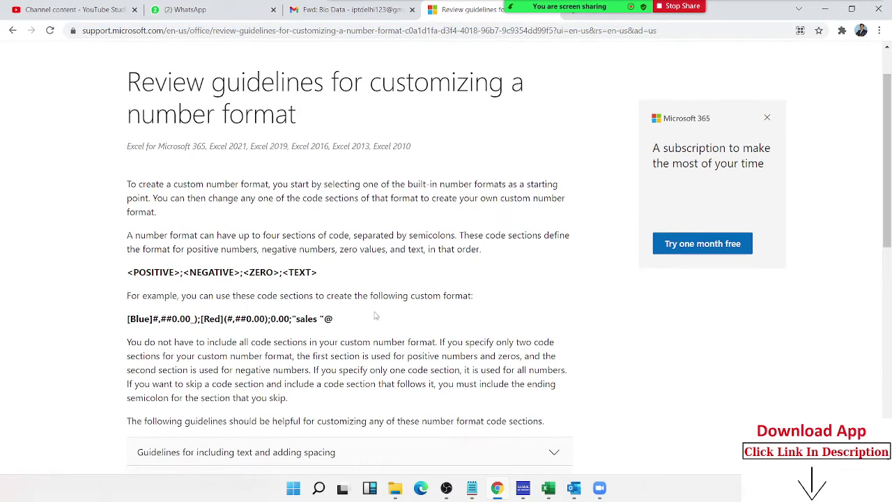
scroll(213, 237, up, 1)
scroll(147, 209, up, 1)
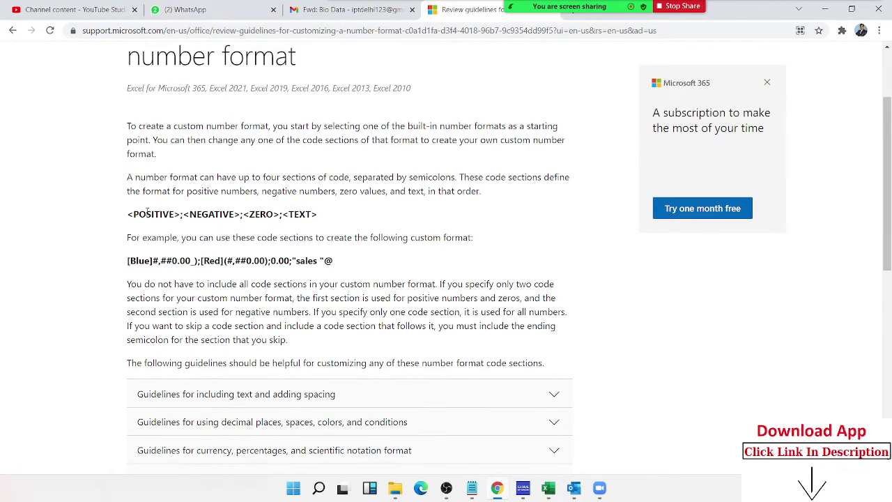
double_click(148, 213)
double_click(215, 215)
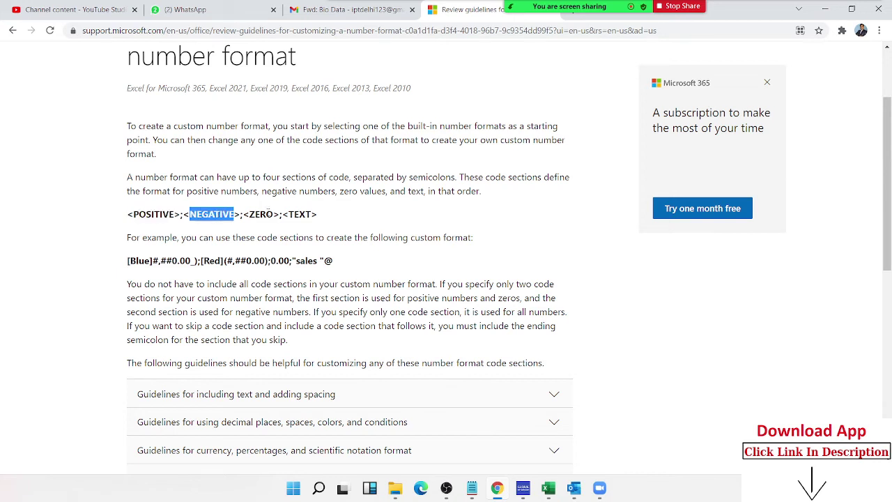
click(300, 218)
triple_click(300, 217)
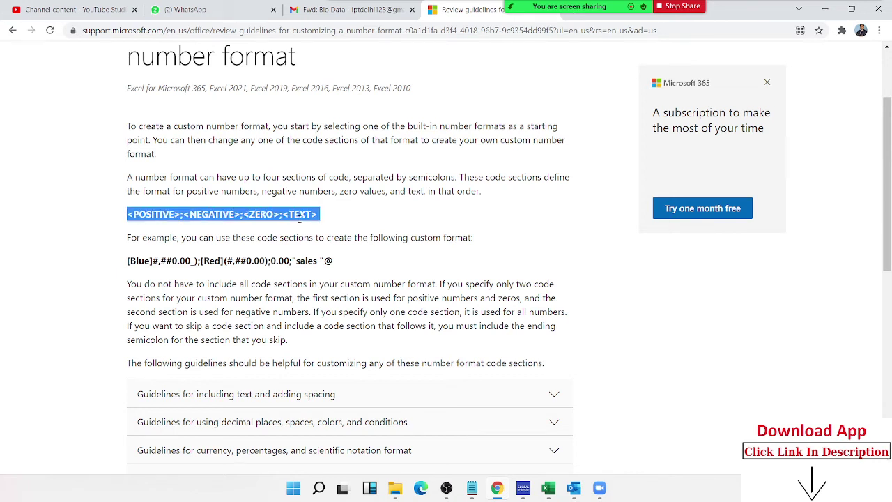
- Back in the Bio-Att workbook, add blank Sheet2, zoom in, and select cell B2
mouse_move(548, 488)
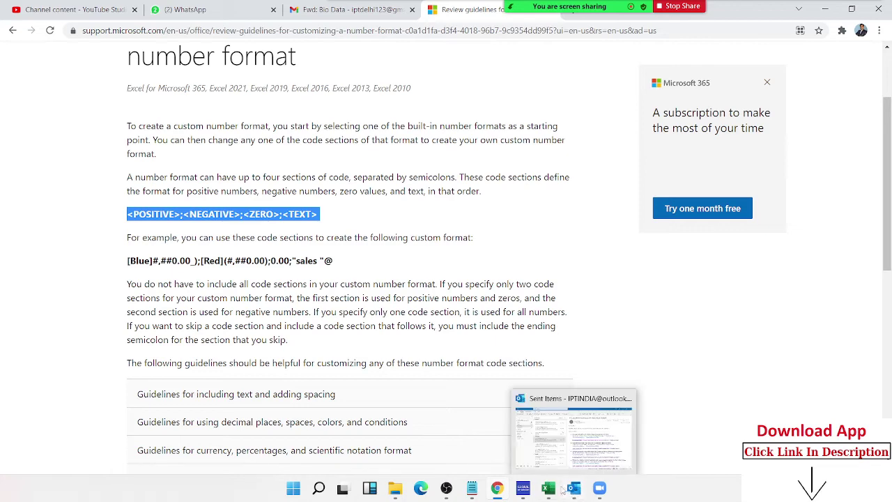
click(625, 462)
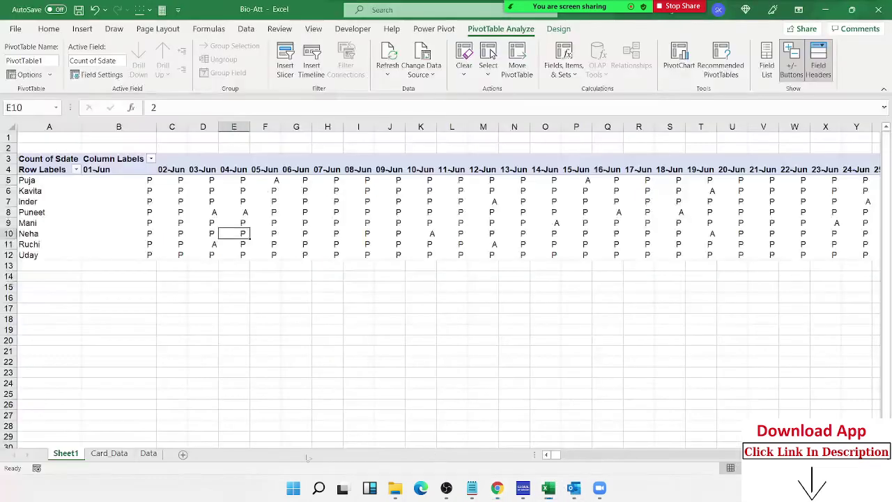
click(183, 455)
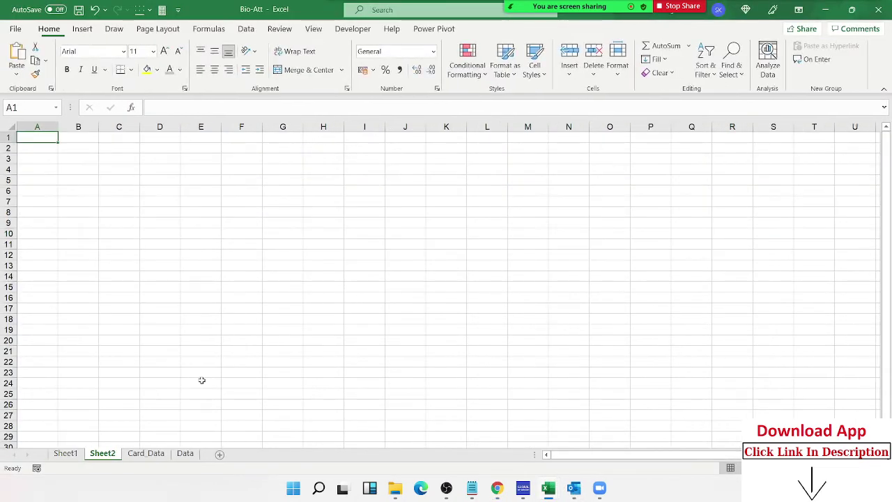
ctrl+scroll(218, 286, up, 4)
ctrl+scroll(217, 285, up, 1)
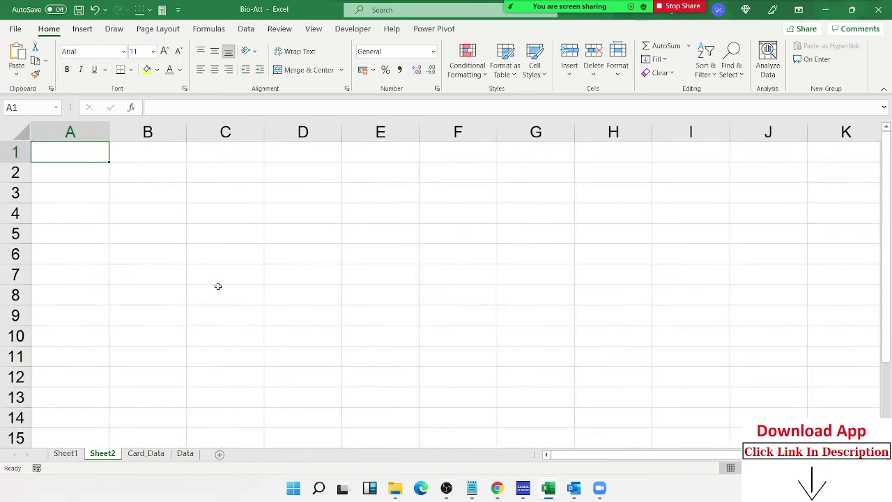
ctrl+scroll(217, 285, up, 4)
ctrl+scroll(215, 256, up, 2)
click(215, 202)
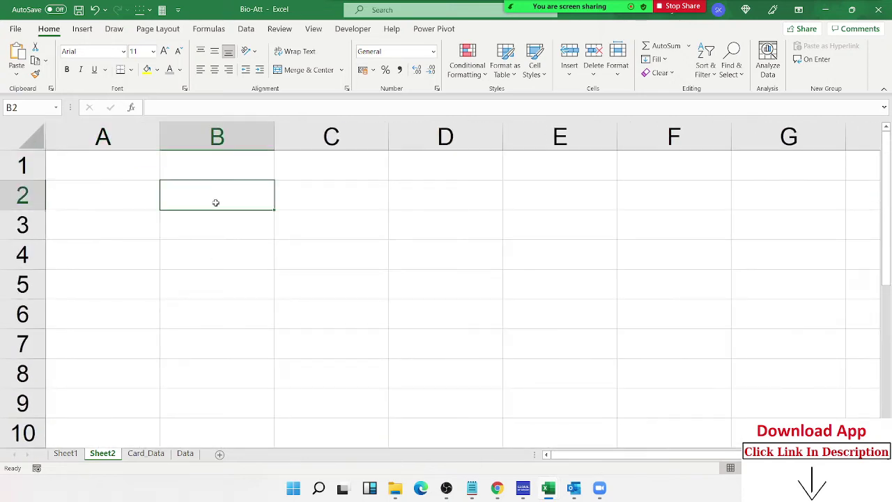
- Enter 15 in B2 and apply the custom number format "MRP" so it displays MRP
text(15)
key(Return)
right_click(216, 202)
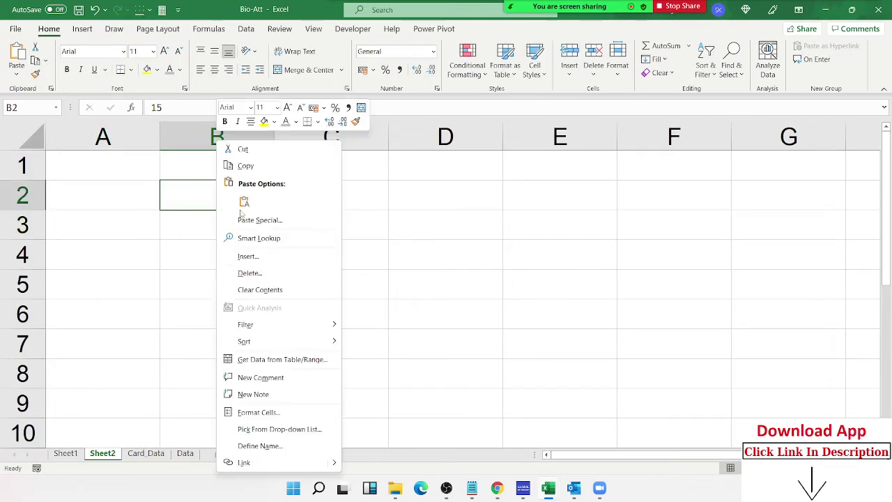
click(256, 411)
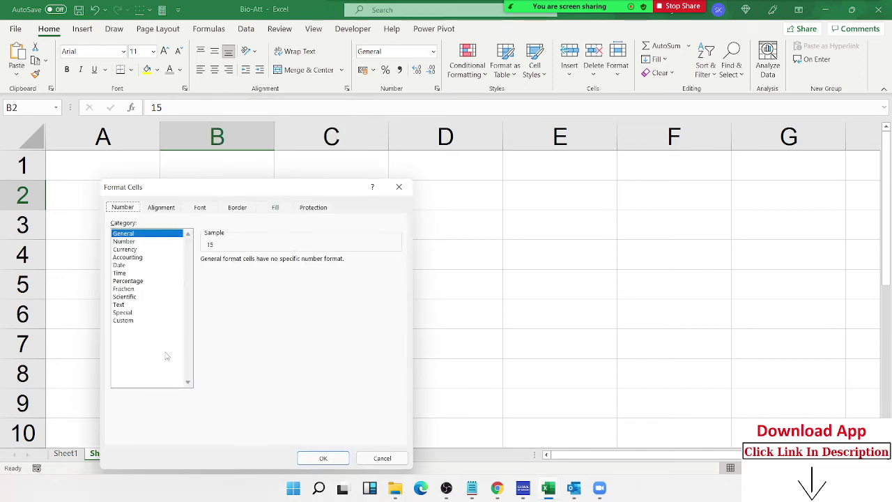
click(126, 320)
drag(212, 195, 420, 213)
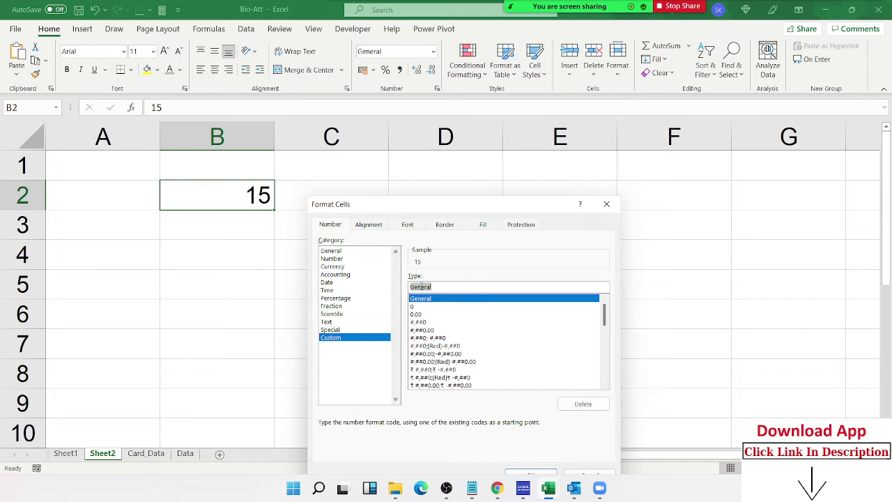
text("MRP)
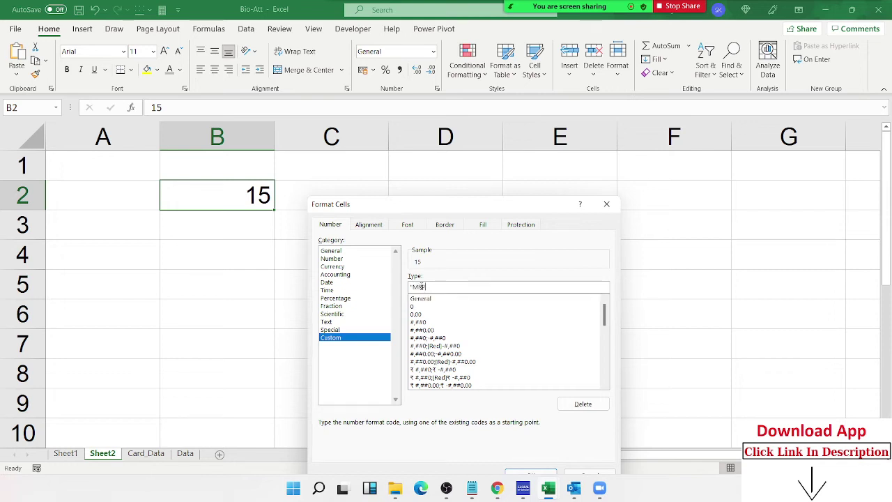
text(")
drag(407, 210, 446, 135)
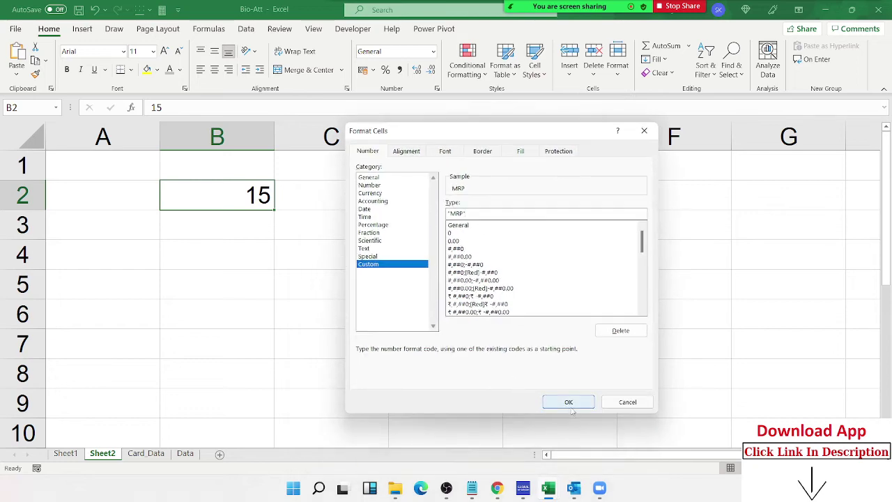
drag(566, 403, 528, 401)
click(562, 409)
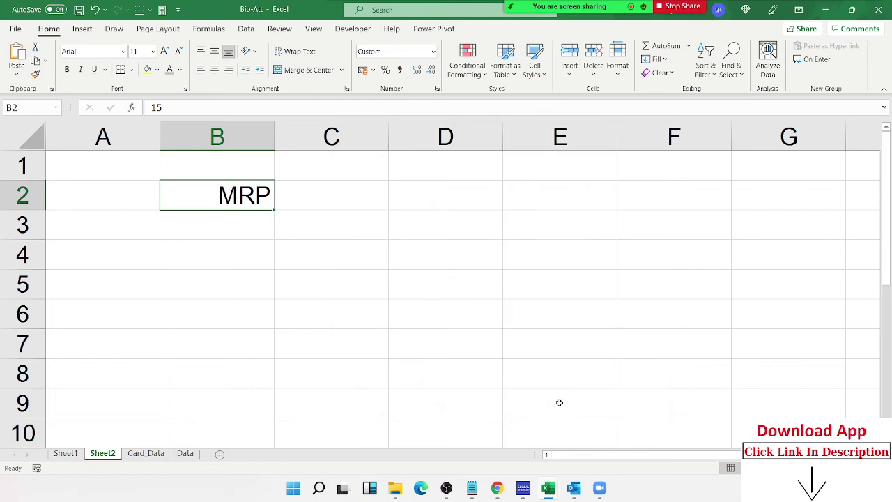
- Change B2's custom format to "MRP";"DIS", adding a DIS section for negatives
click(437, 90)
click(345, 262)
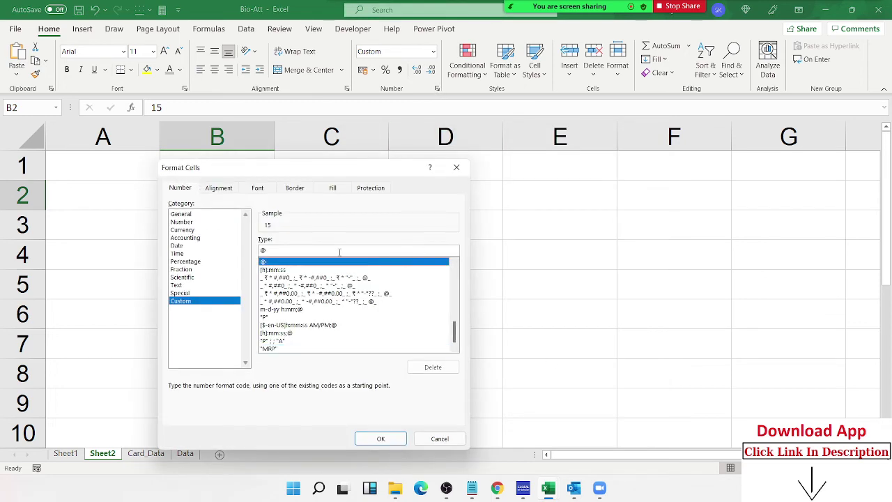
click(291, 347)
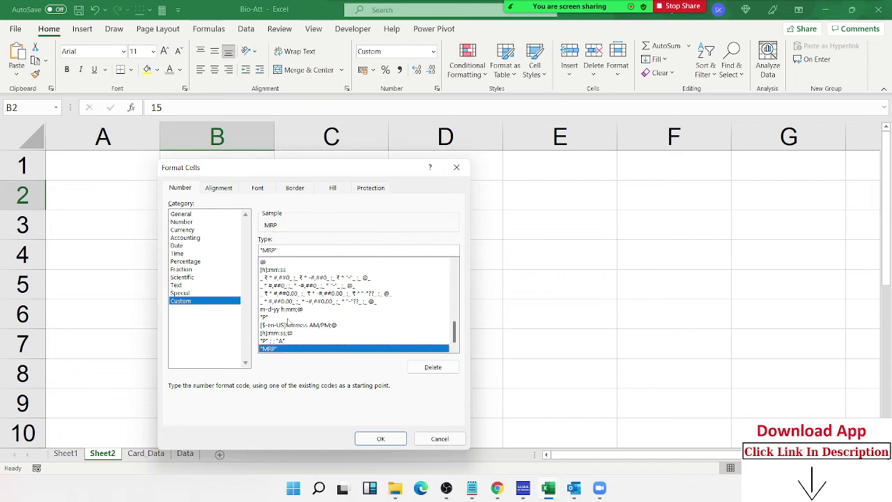
drag(303, 172, 508, 163)
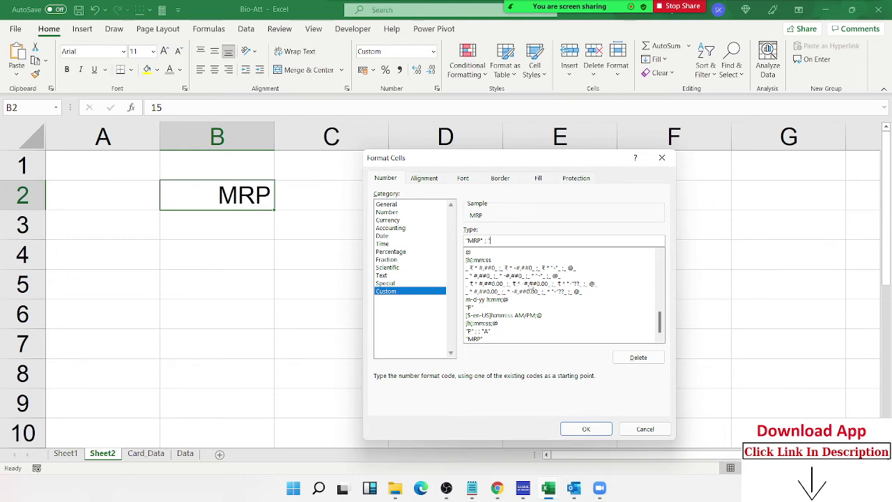
text(DIS)
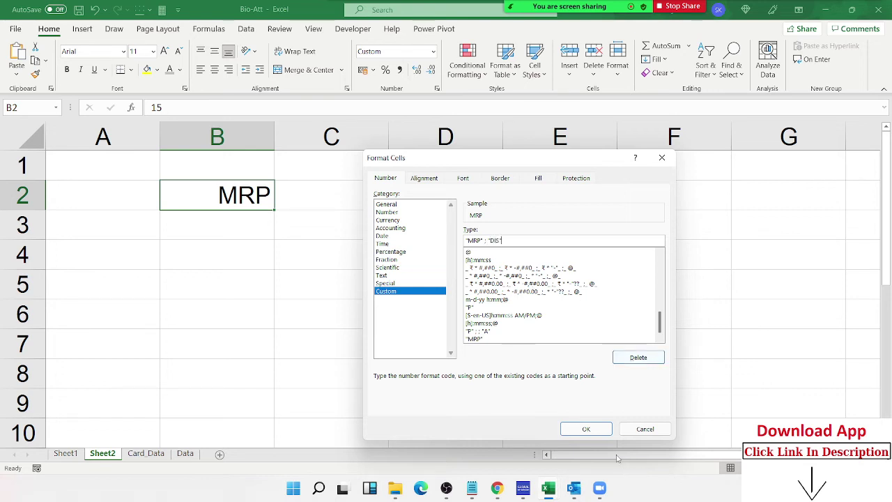
click(586, 428)
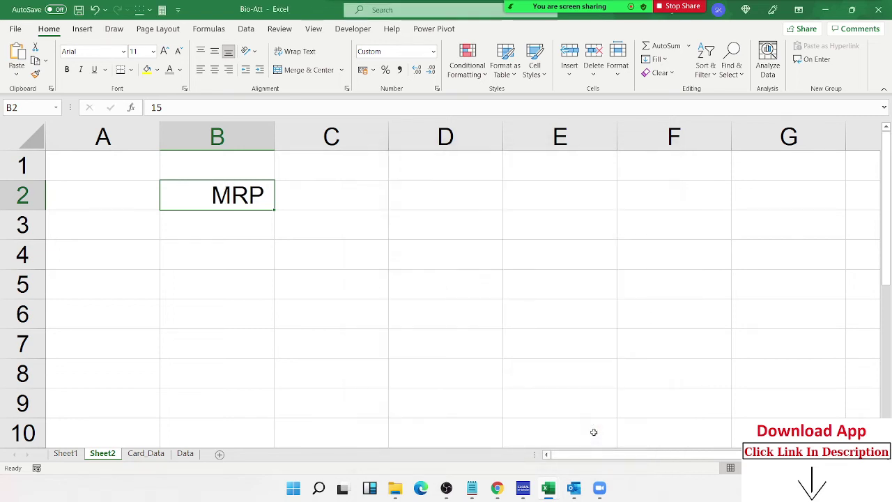
- Enter -854 in B2 and confirm it displays as DIS
text(-8)
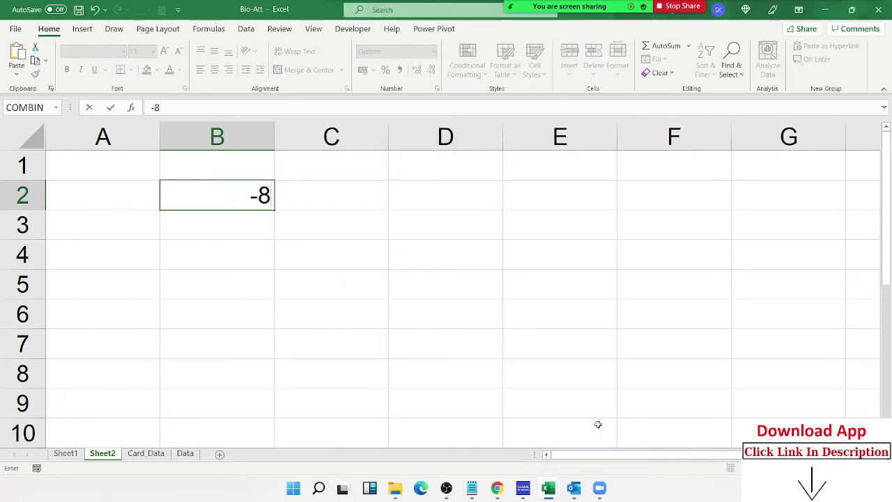
text(54)
key(Return)
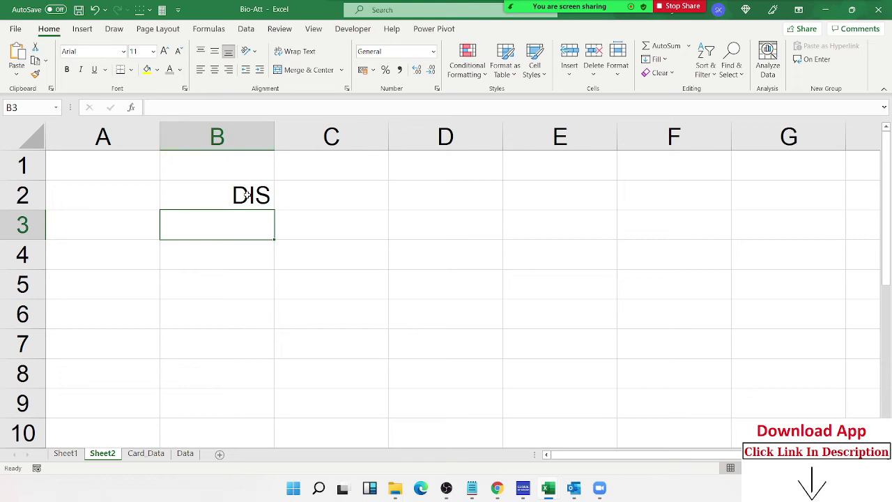
click(249, 196)
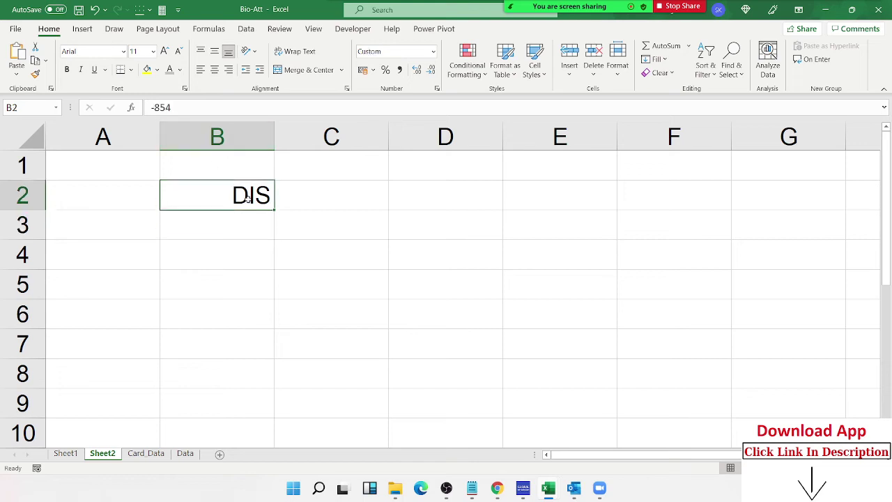
- Inspect B2's custom format code, close Format Cells unapplied, and clear B2 to empty
click(437, 89)
click(516, 241)
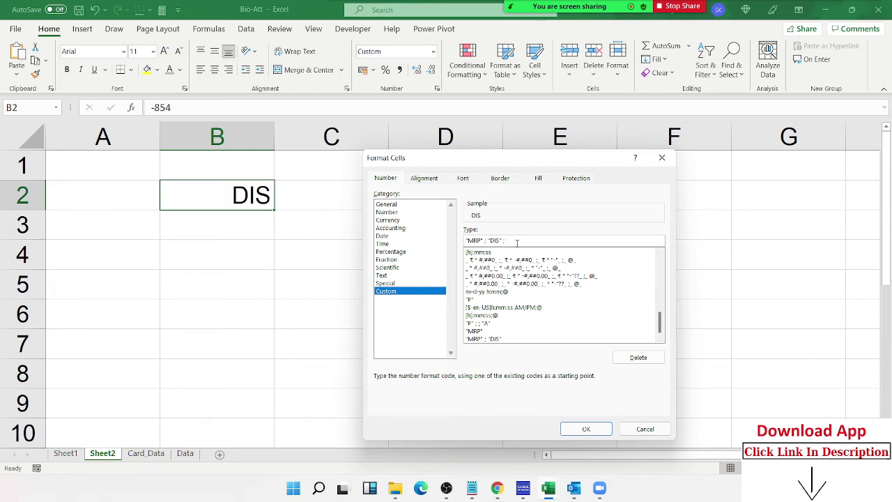
drag(516, 242, 466, 241)
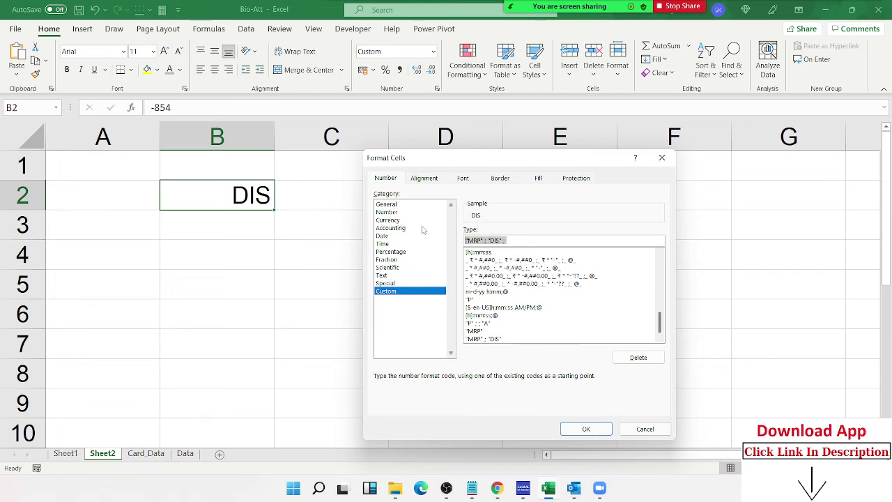
key(BackSpace)
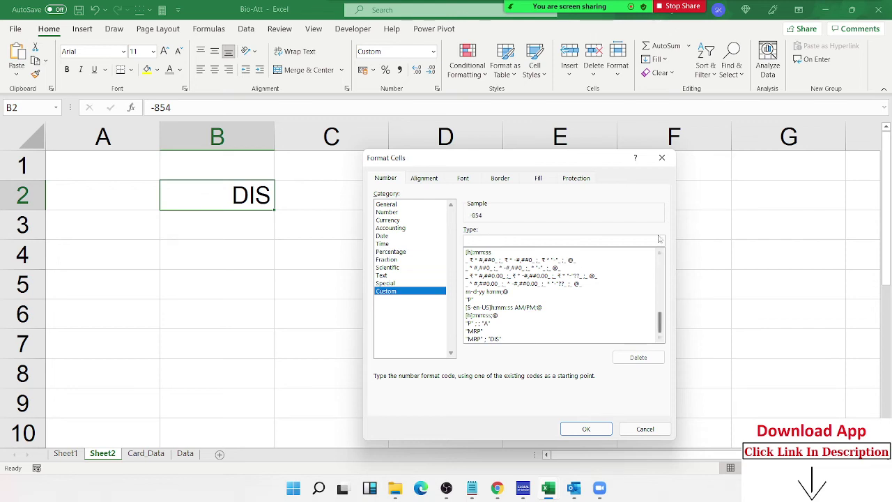
click(660, 159)
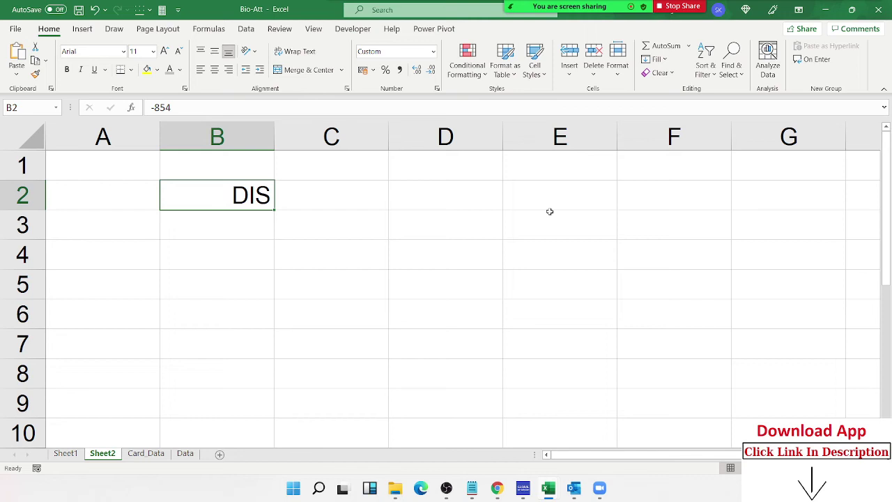
key(ctrl+z)
key(ctrl+z)
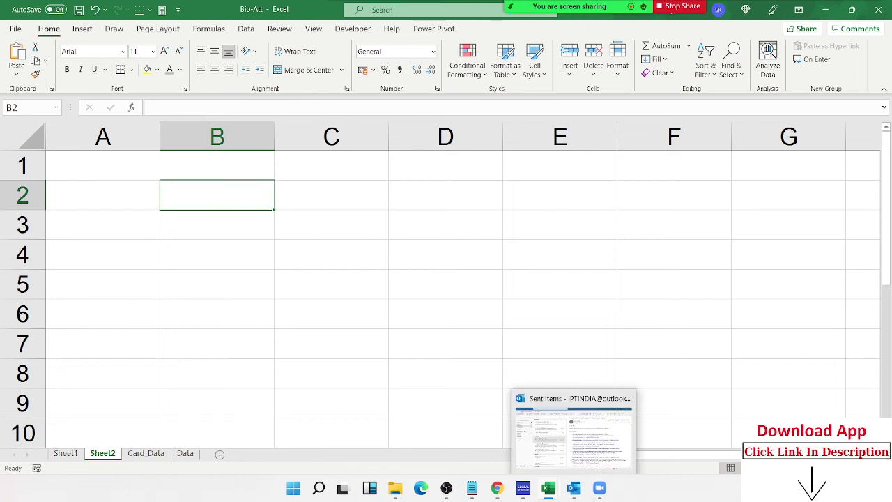
- On Sheet1, inspect the pivot's P/A values, such as Puneet's 05-Jun and Neha's 12-Jun
mouse_move(549, 490)
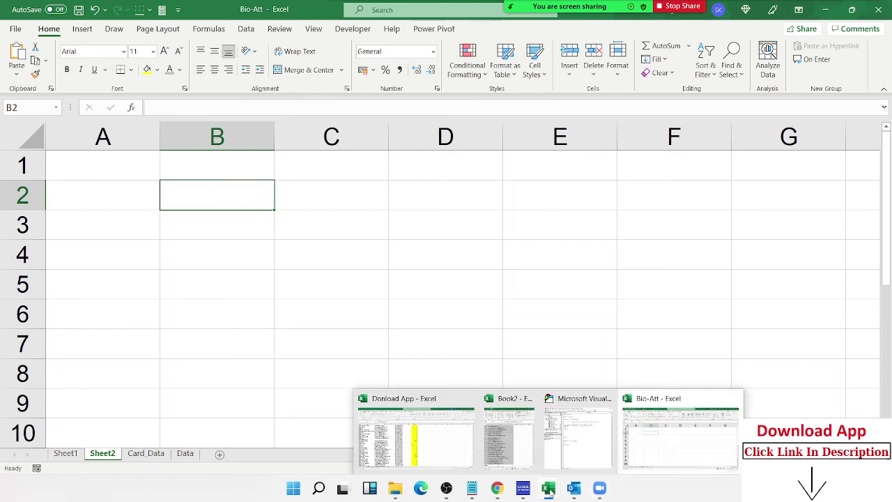
click(656, 435)
click(65, 453)
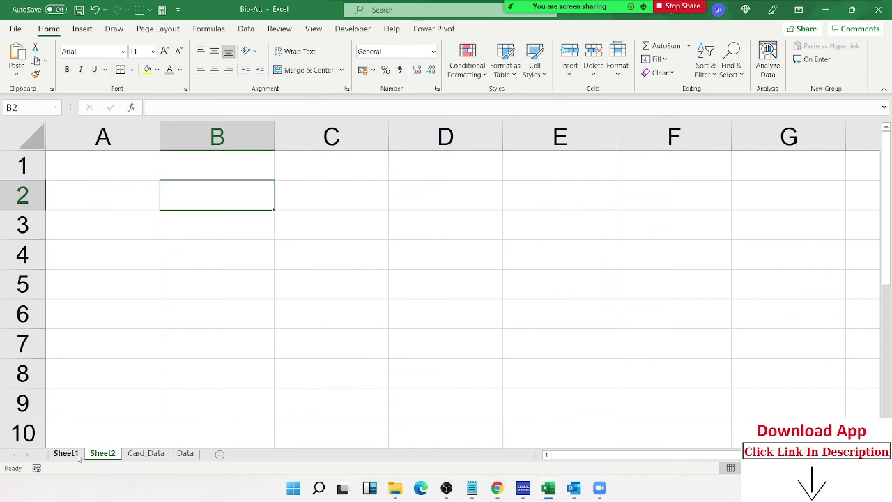
click(297, 215)
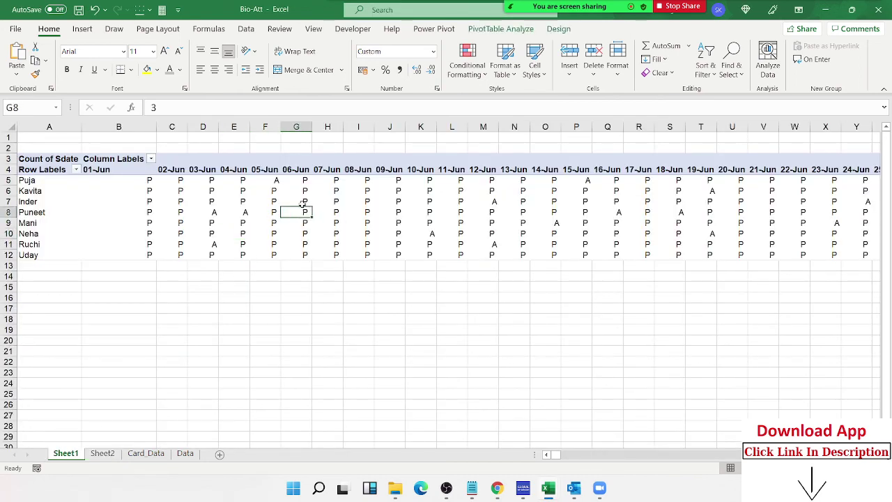
drag(303, 191, 573, 251)
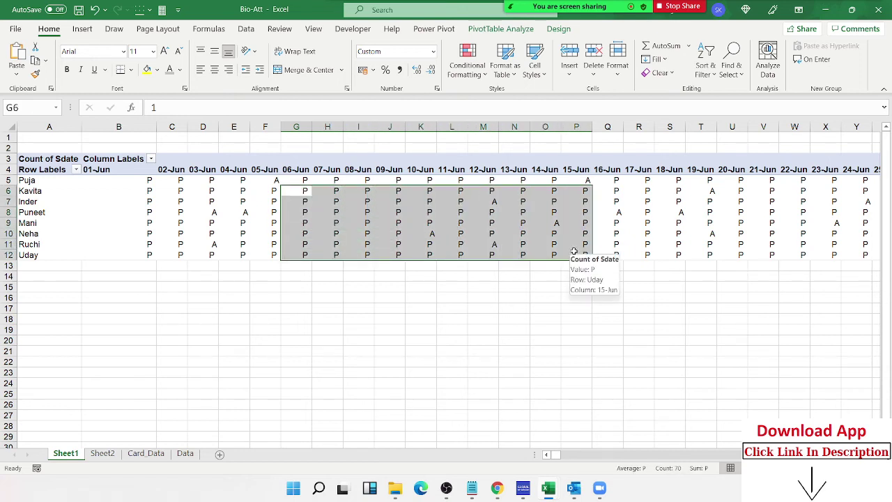
click(274, 212)
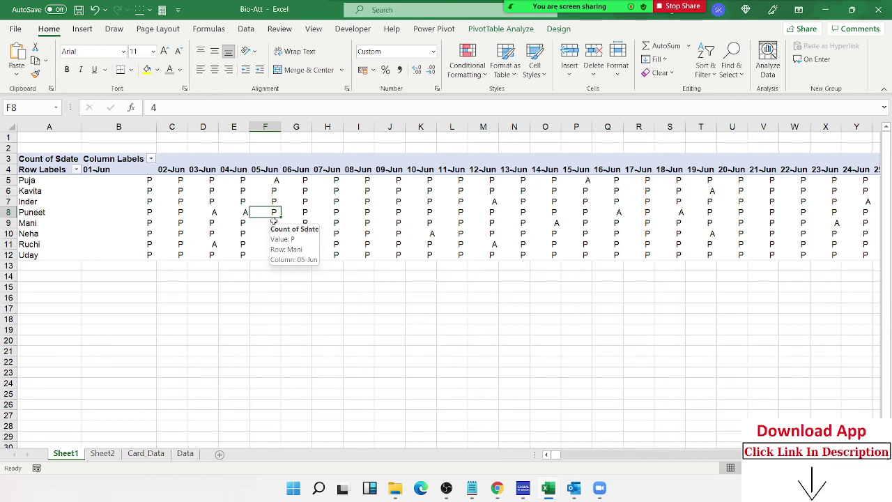
drag(296, 212, 307, 202)
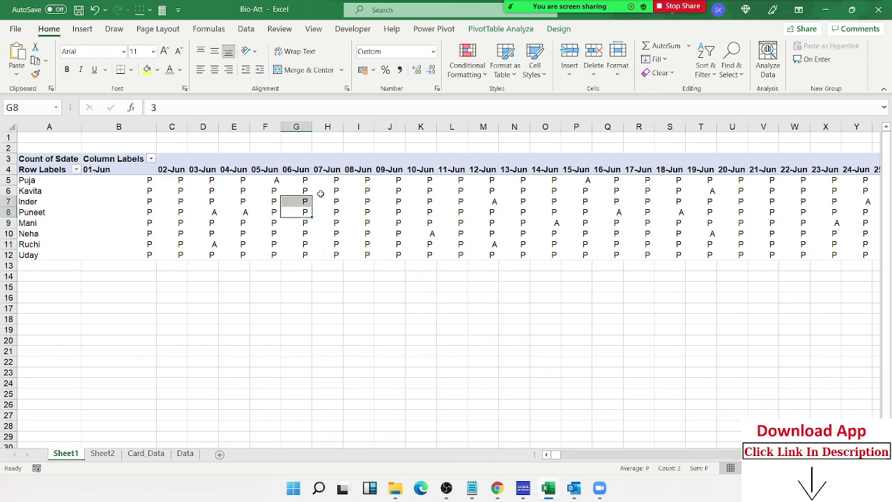
click(497, 233)
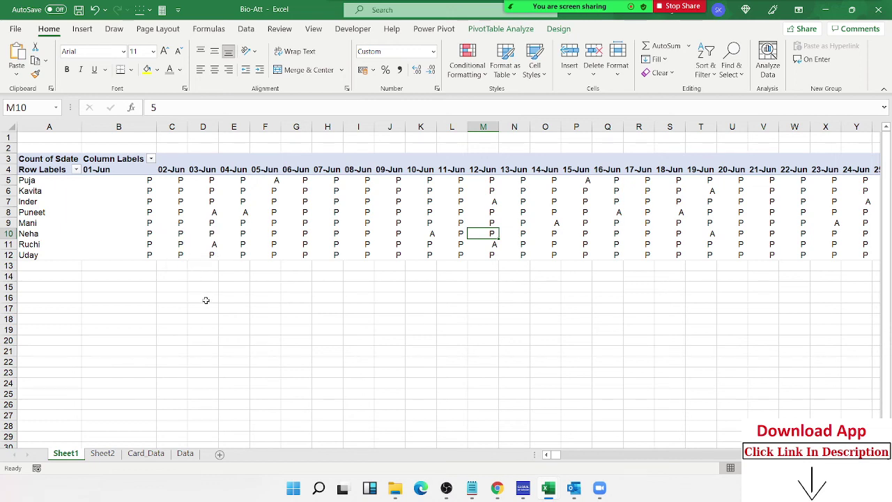
- Review the Card Data source list, then return to the Sheet1 pivot
click(111, 452)
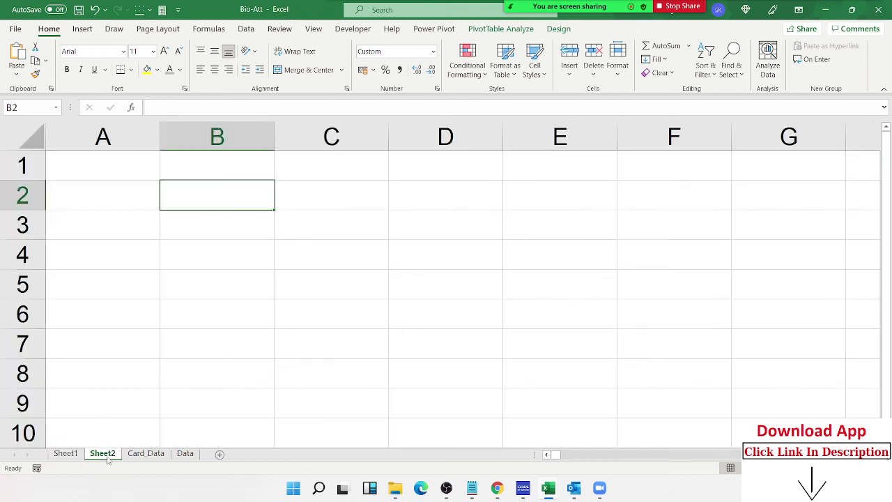
click(143, 457)
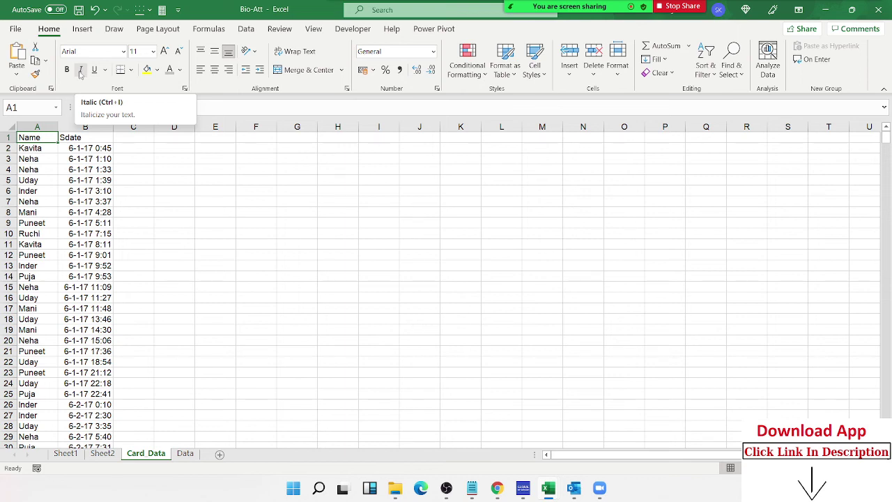
click(66, 453)
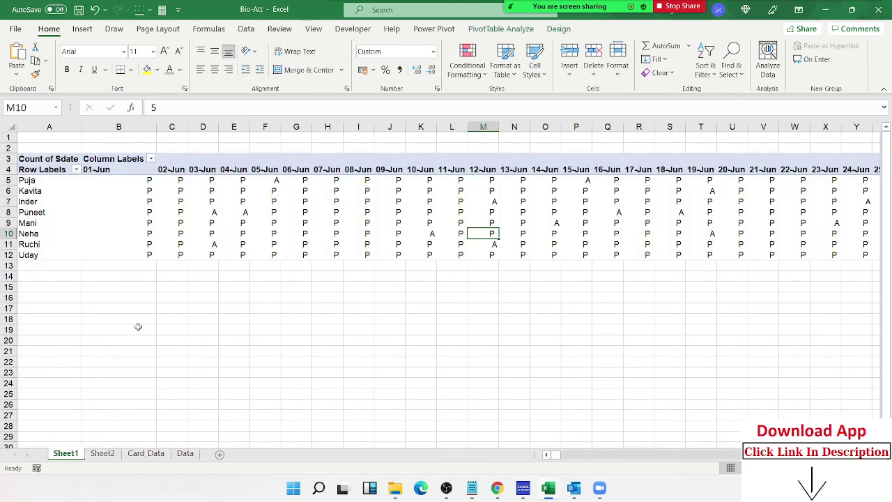
- Select several attendance cells and try editing Puneet's 03-Jun cell, triggering the can't-edit warning
drag(203, 211, 241, 211)
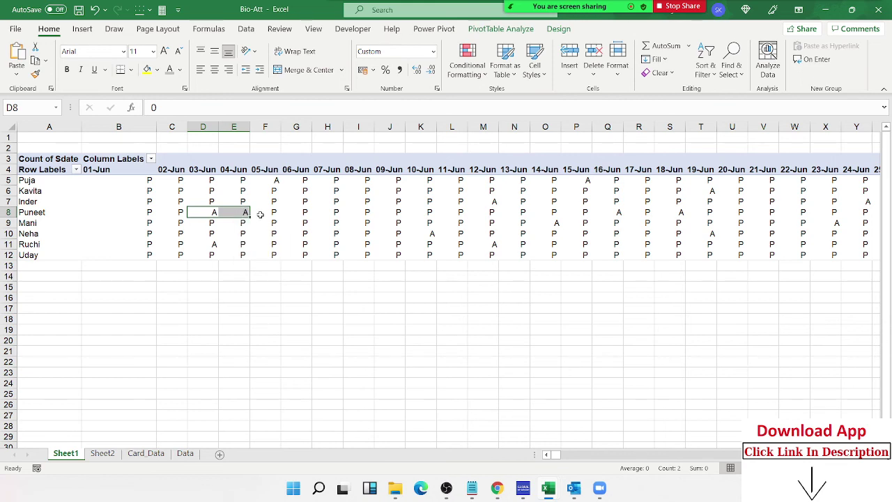
click(282, 202)
click(377, 209)
drag(616, 244, 235, 180)
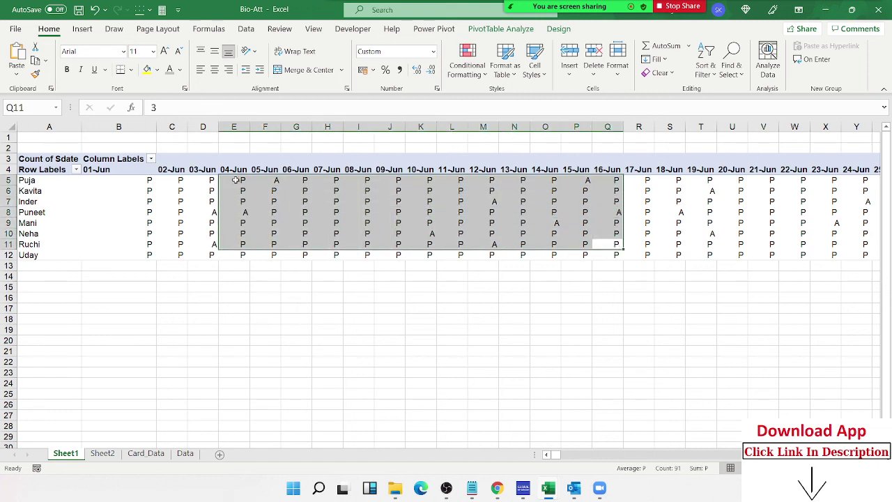
click(189, 209)
click(169, 108)
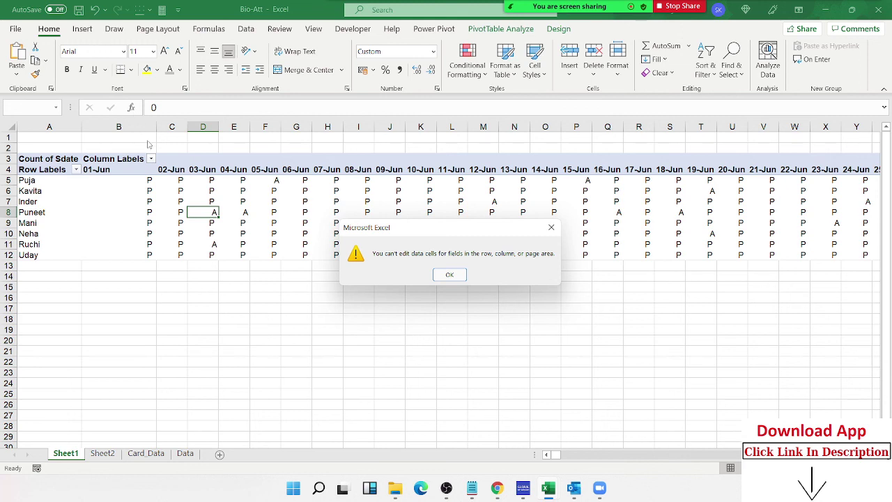
- Dismiss the warning and select Puja's and Kavita's first three June dates, ending on Puja's 01-Jun
key(Return)
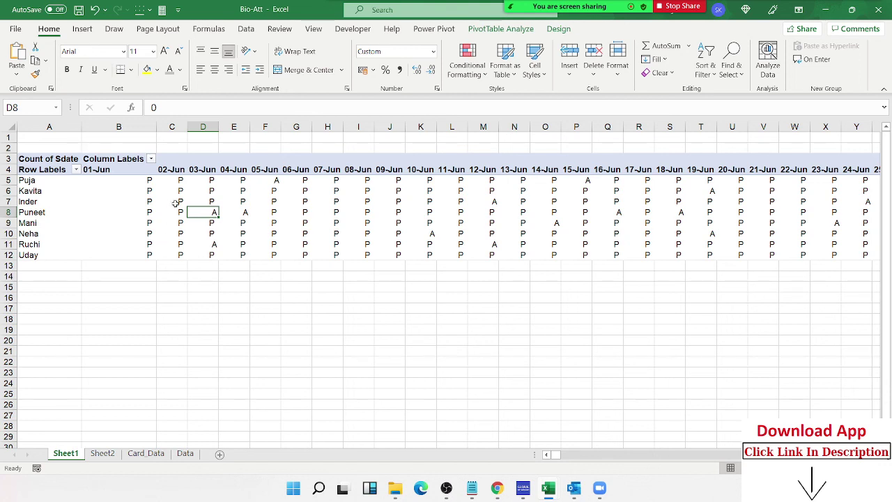
mouse_move(99, 201)
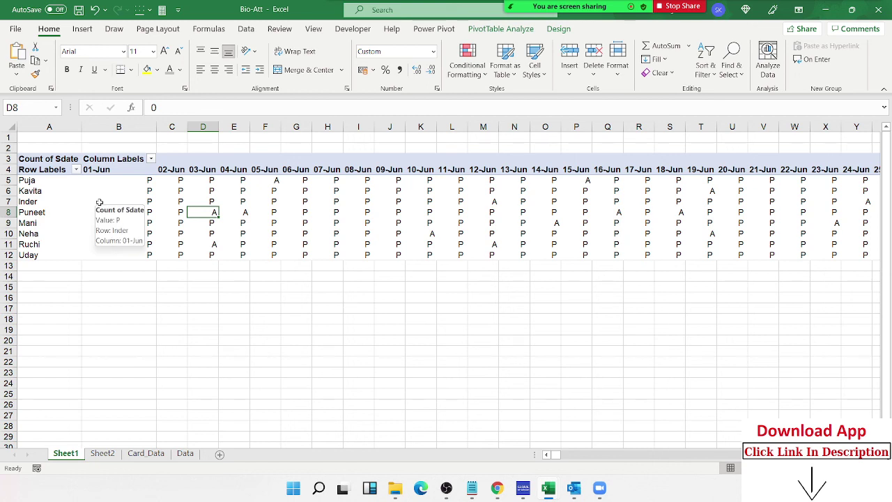
drag(144, 181, 199, 188)
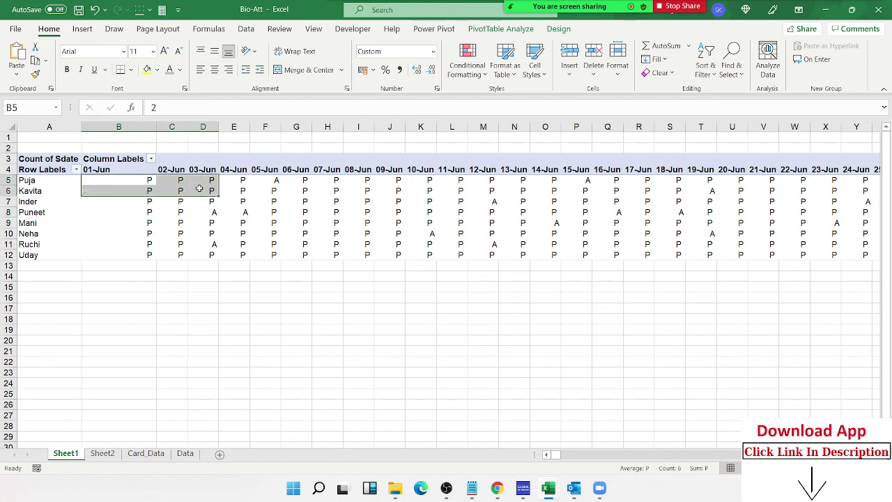
click(149, 181)
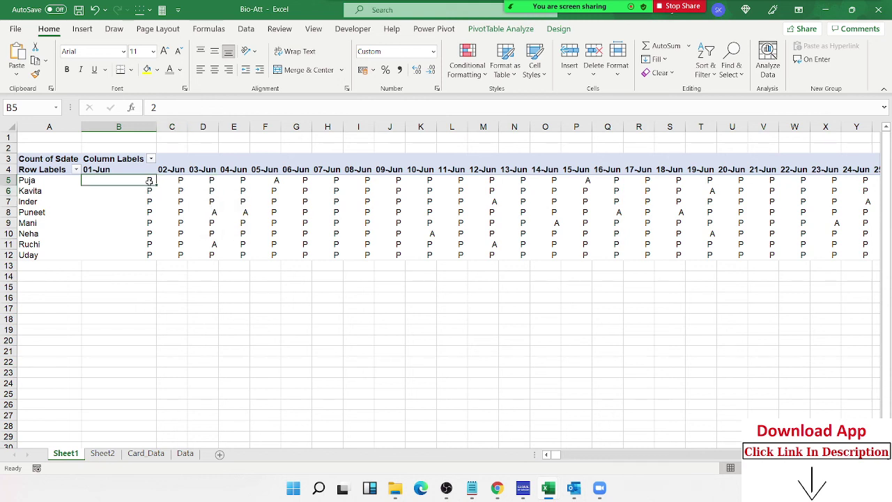
mouse_move(148, 181)
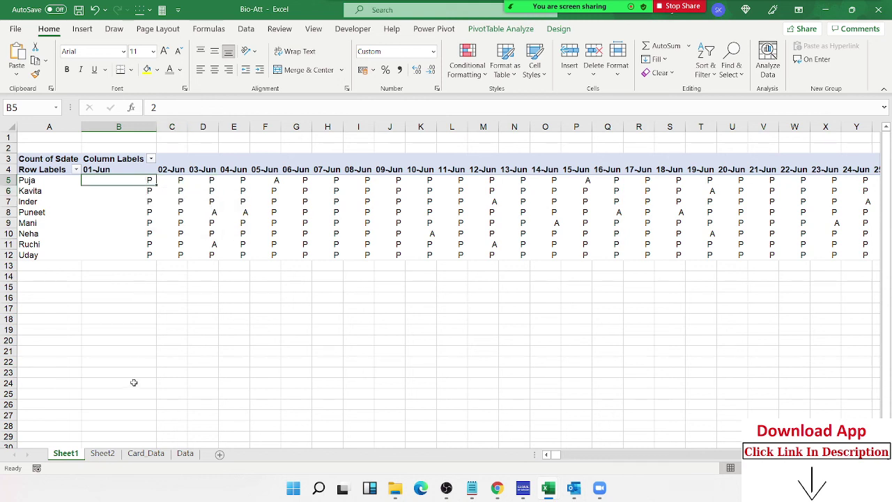